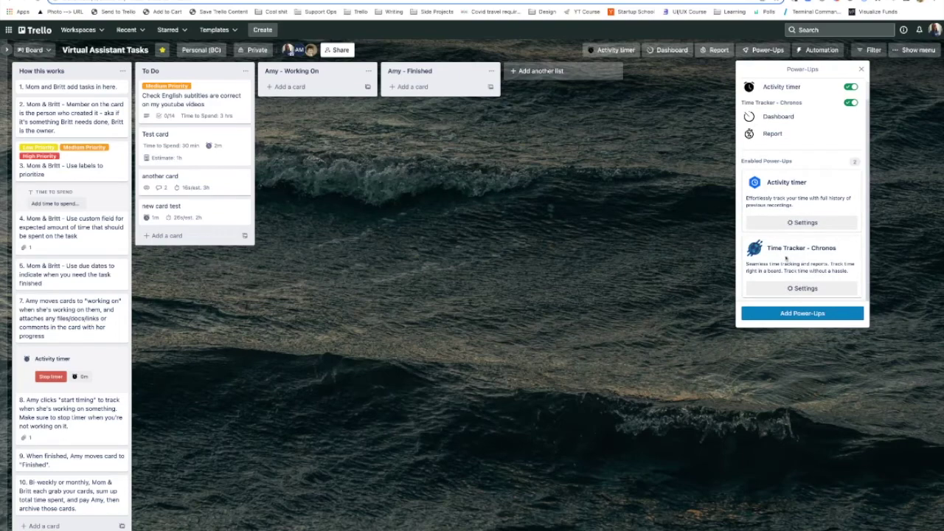
After briefly opening 'new card test', bring up Activity timer's settings from the enabled Power-Ups.
{"action": "left_click", "coordinate": [652, 274]}
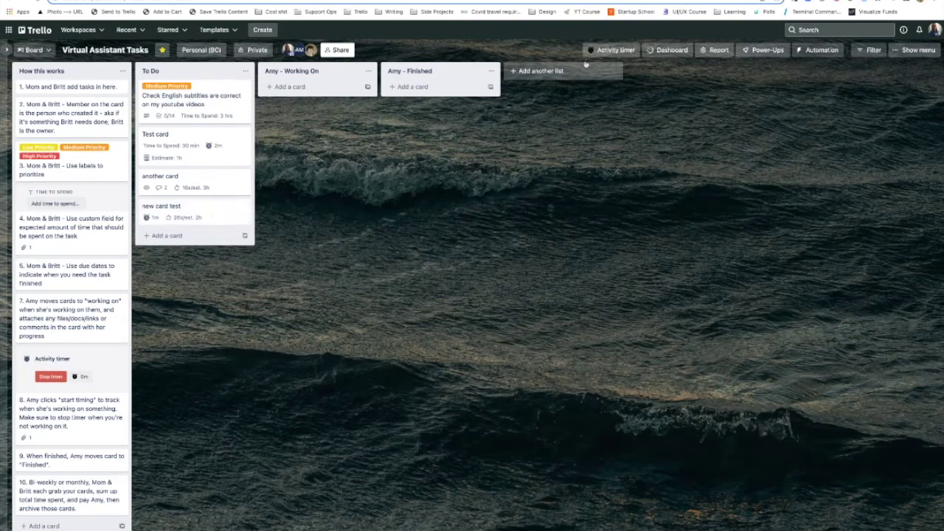
{"action": "left_click", "coordinate": [207, 214]}
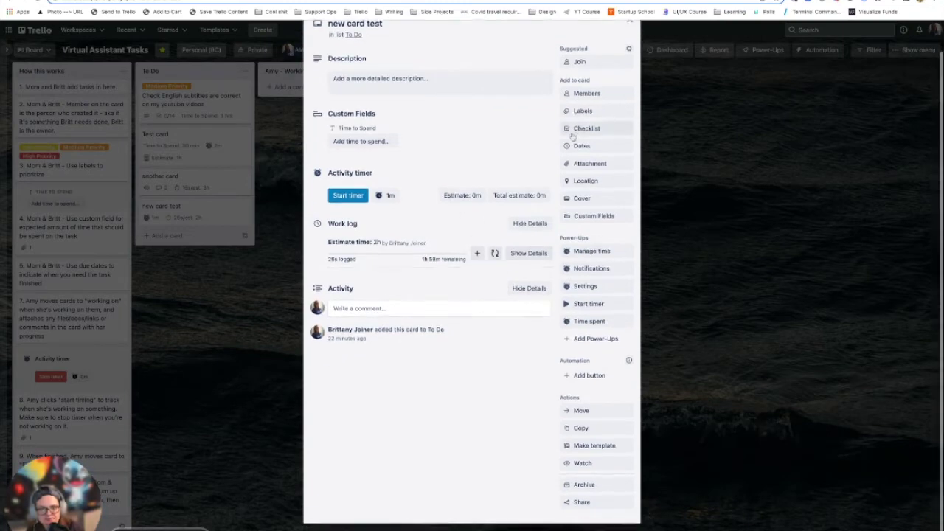
{"action": "left_click", "coordinate": [629, 49]}
{"action": "left_click", "coordinate": [767, 49]}
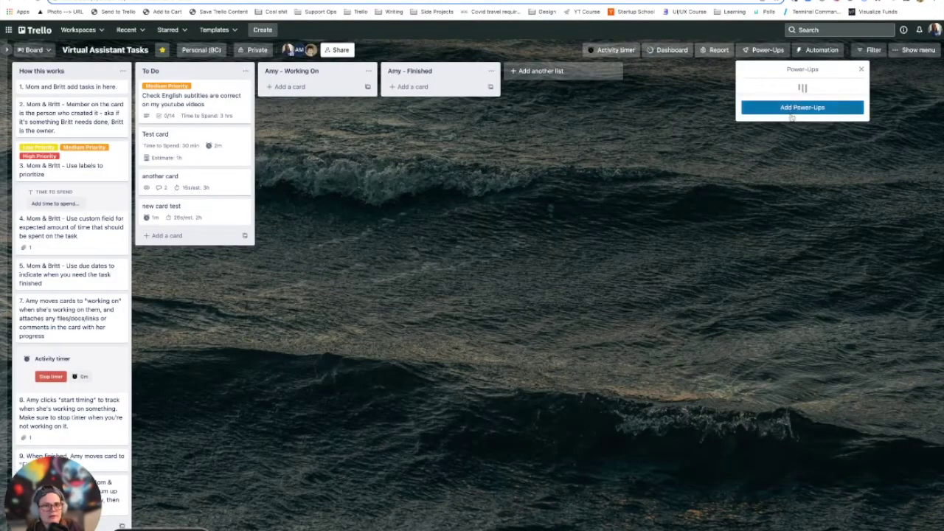
{"action": "left_click", "coordinate": [815, 242]}
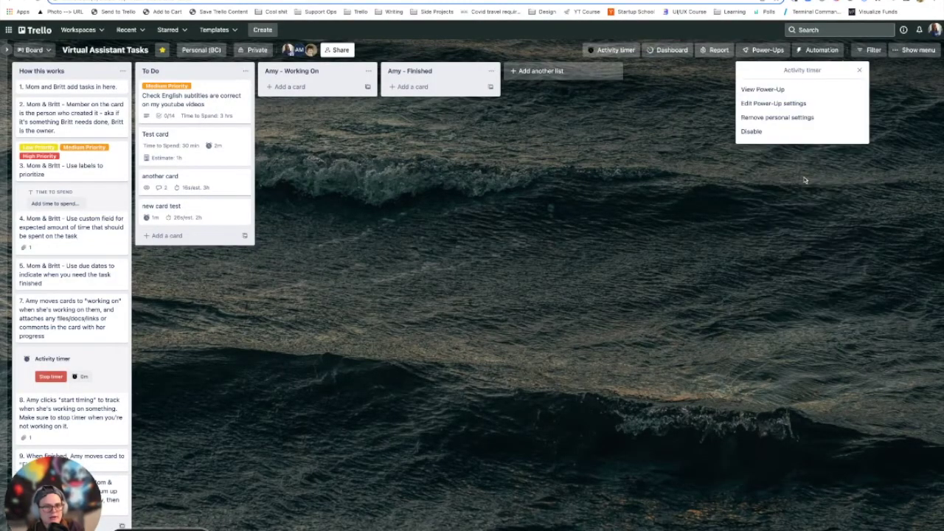
Disable the Activity timer power-up and add a card named 'new card' to To Do.
{"action": "left_click", "coordinate": [759, 134]}
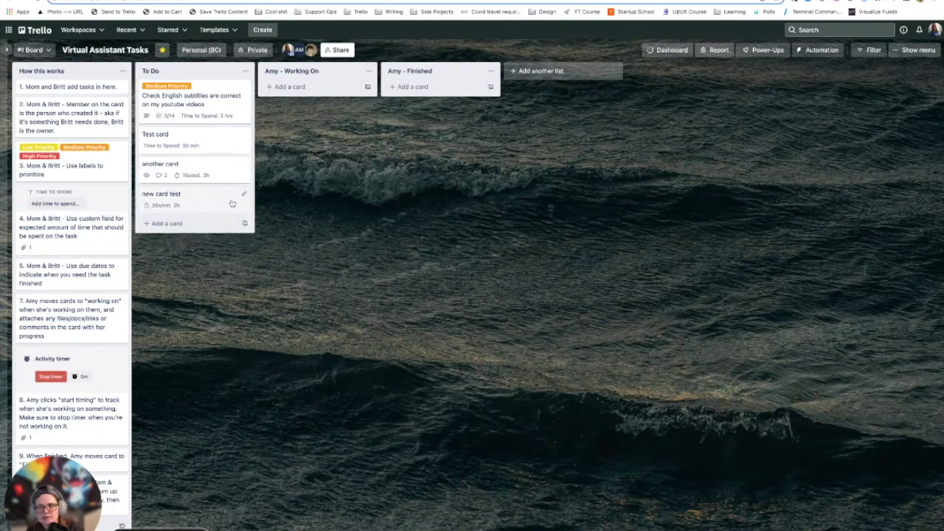
{"action": "left_click", "coordinate": [191, 224]}
{"action": "type", "text": "new card"}
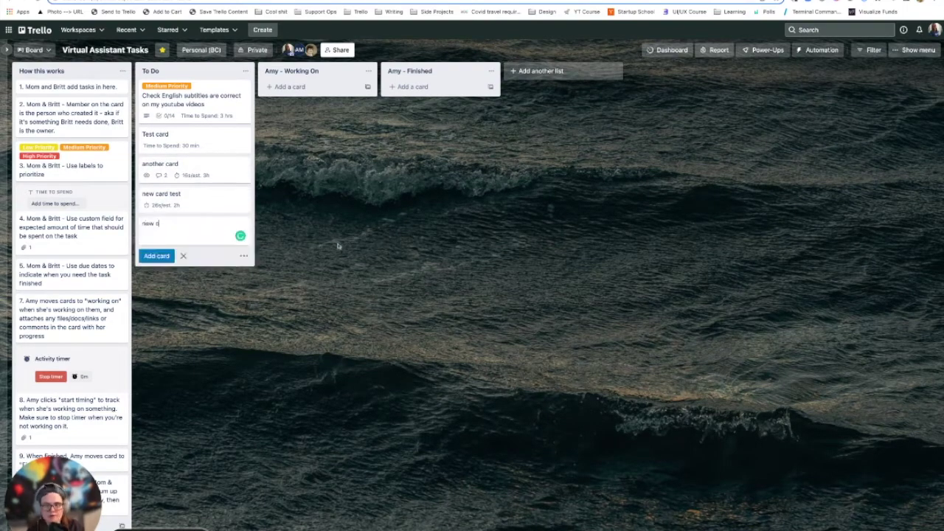
{"action": "key", "text": "Return"}
Open 'new card' and give it a 1h time estimate.
{"action": "left_click", "coordinate": [187, 224]}
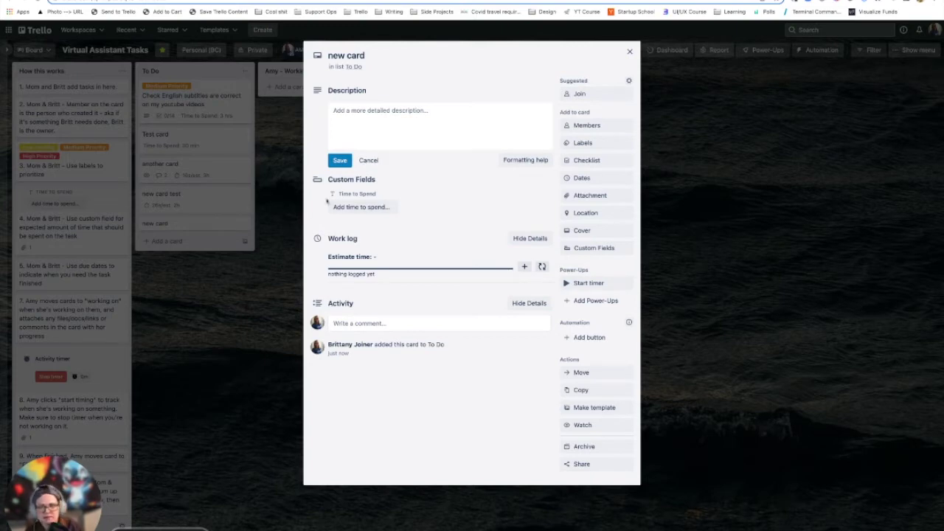
{"action": "left_click", "coordinate": [404, 416]}
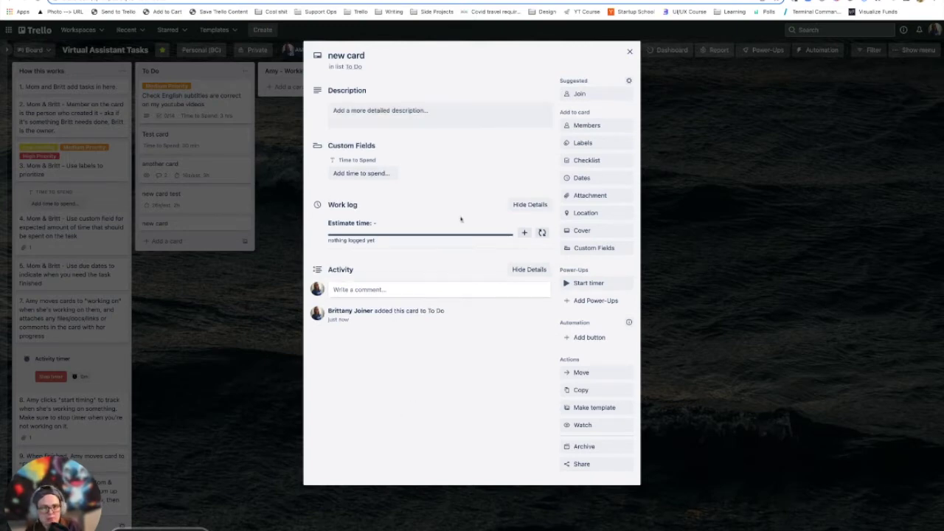
{"action": "left_click", "coordinate": [378, 223]}
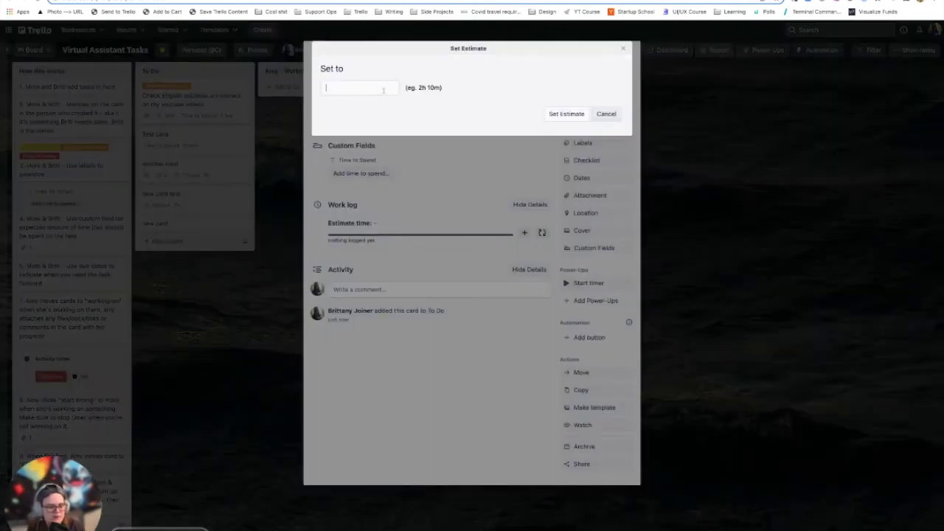
{"action": "type", "text": "1h"}
{"action": "left_click", "coordinate": [581, 114]}
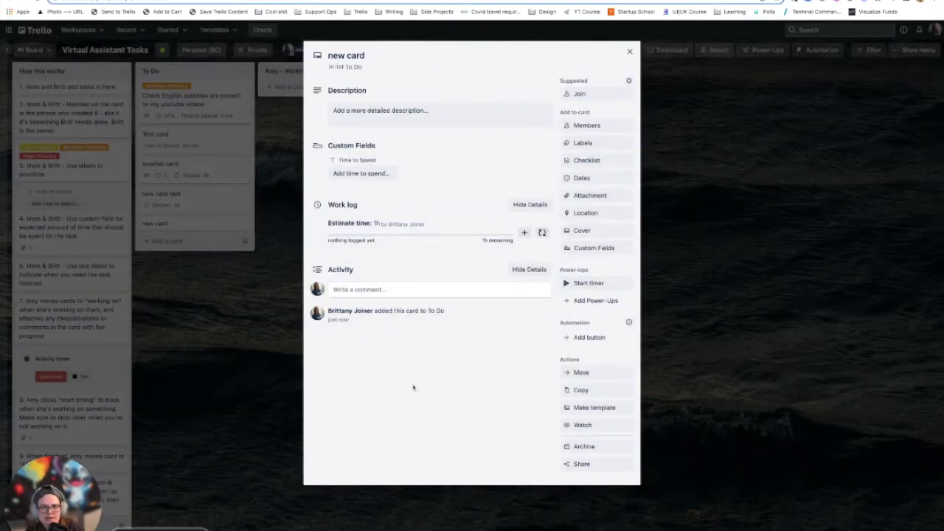
Start the Chronos timer on 'new card', glancing at the estimate and manual work log form.
{"action": "left_click", "coordinate": [588, 283]}
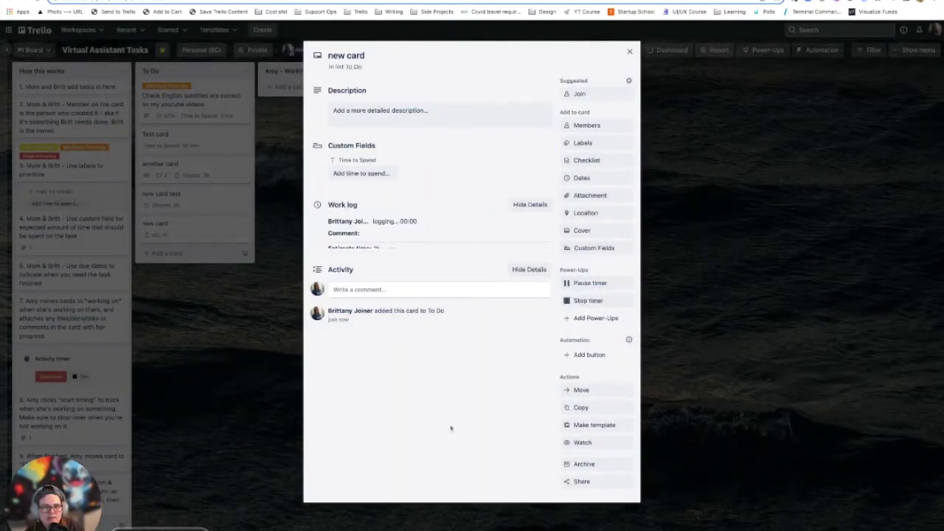
{"action": "left_click", "coordinate": [428, 251]}
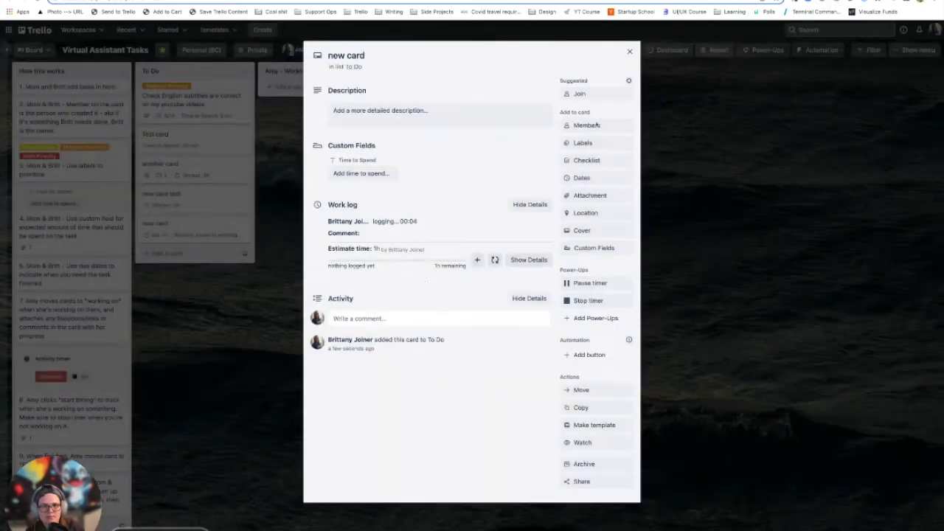
{"action": "left_click", "coordinate": [606, 113]}
{"action": "left_click", "coordinate": [476, 261]}
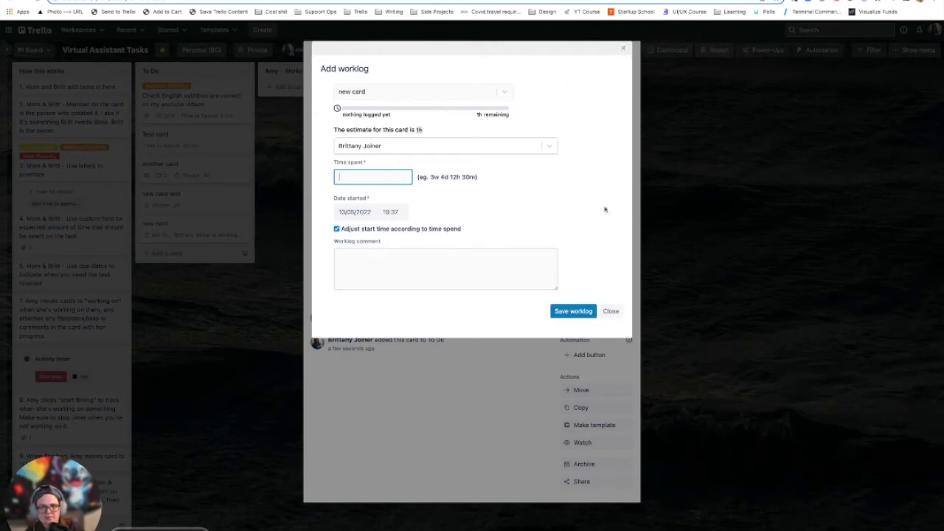
{"action": "left_click", "coordinate": [610, 311]}
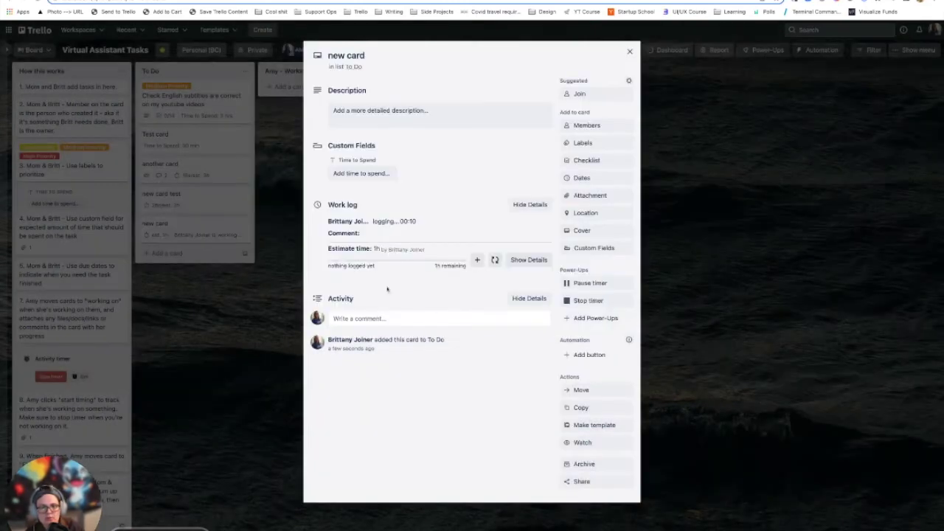
Add the comment 'testing comments' to the running timer.
{"action": "left_click", "coordinate": [364, 233]}
{"action": "type", "text": "testing comments"}
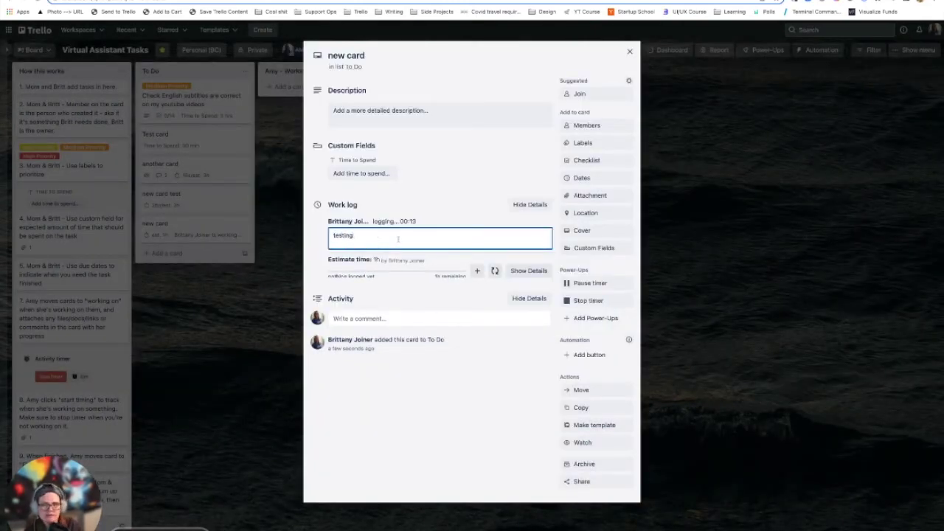
{"action": "key", "text": "Return"}
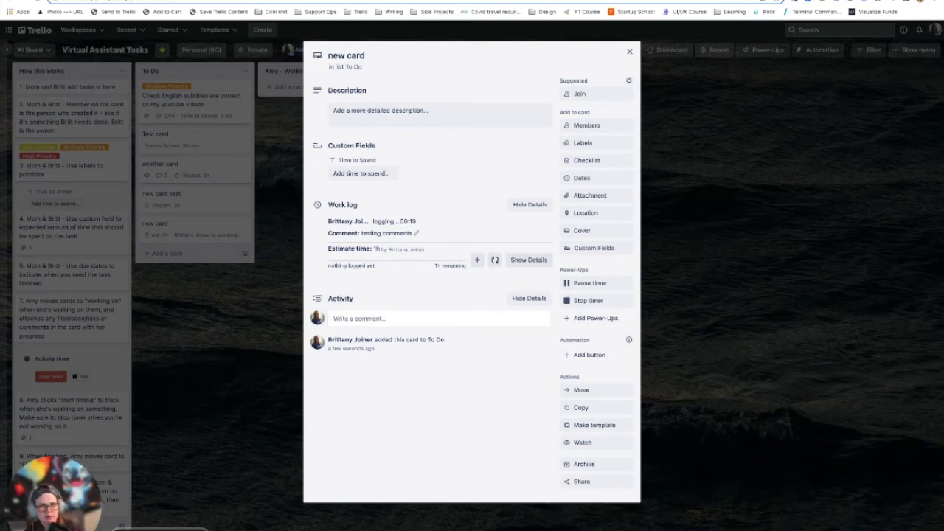
Stop the timer and refresh the work log, which now shows 21s logged against the 1h estimate.
{"action": "left_click", "coordinate": [597, 302]}
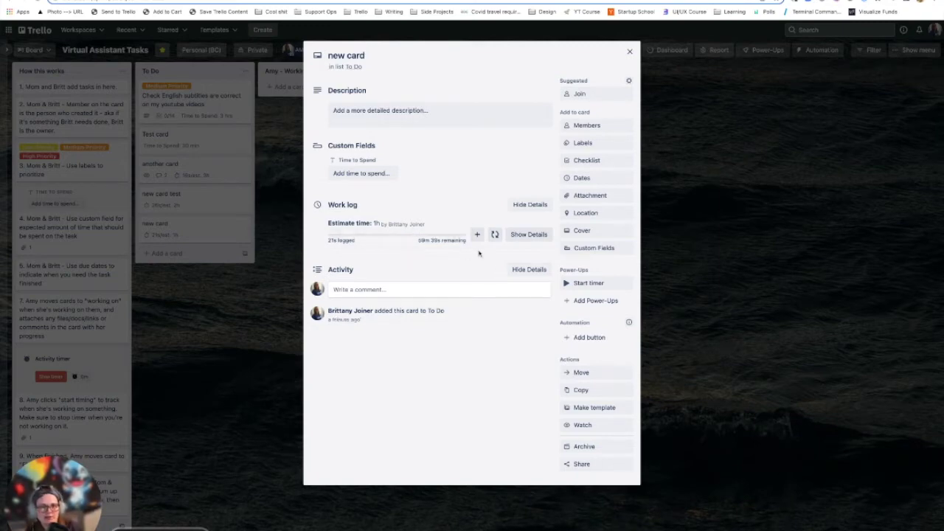
{"action": "left_click", "coordinate": [529, 236]}
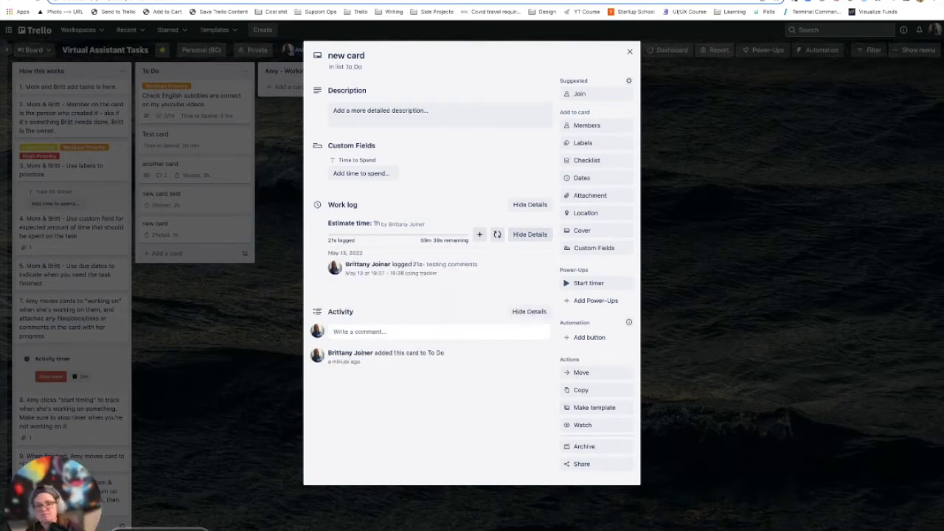
{"action": "left_click", "coordinate": [530, 235]}
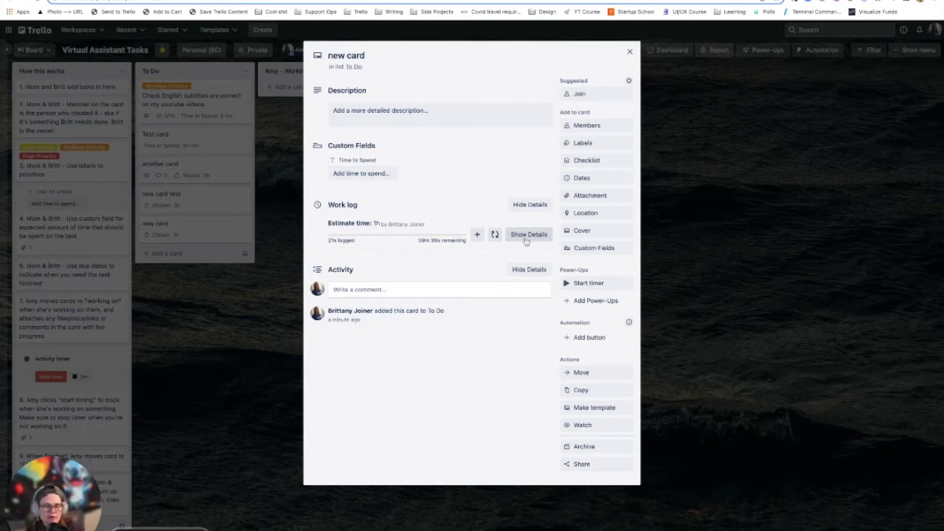
{"action": "left_click", "coordinate": [495, 235]}
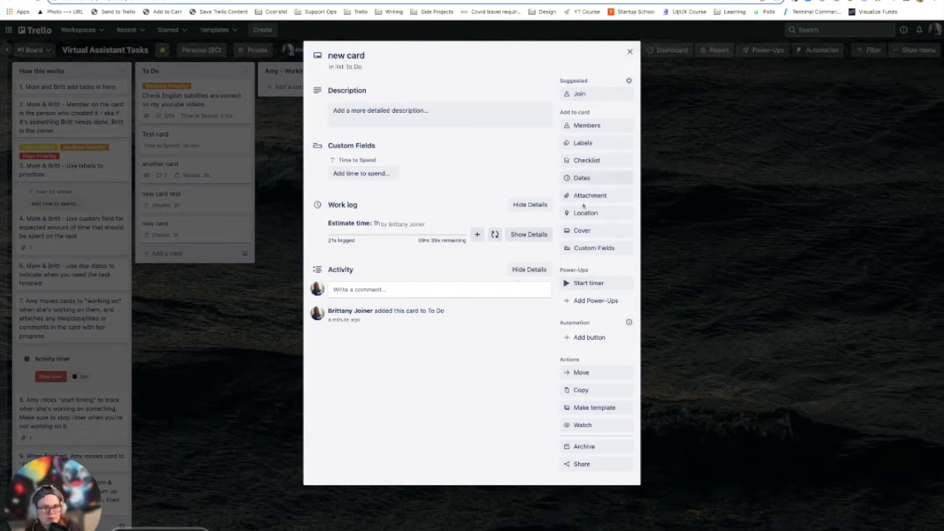
Restart the card's timer, check the manual log time format, then stop and restart it.
{"action": "left_click", "coordinate": [576, 283]}
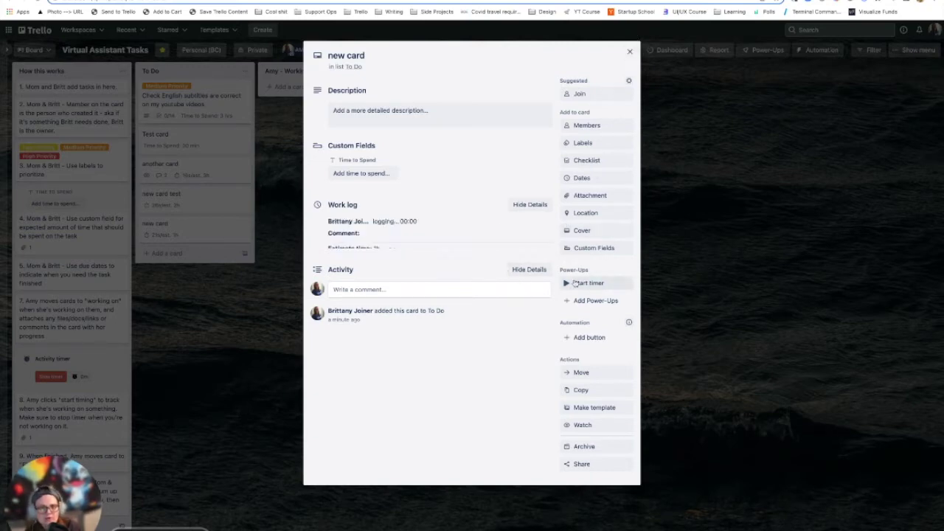
{"action": "left_click", "coordinate": [477, 261]}
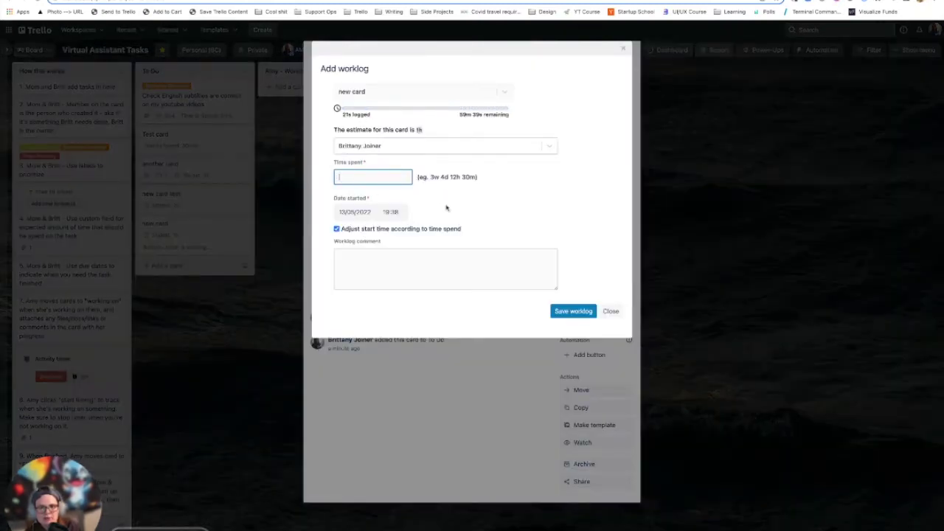
{"action": "left_click_drag", "start_coordinate": [431, 177], "coordinate": [476, 177]}
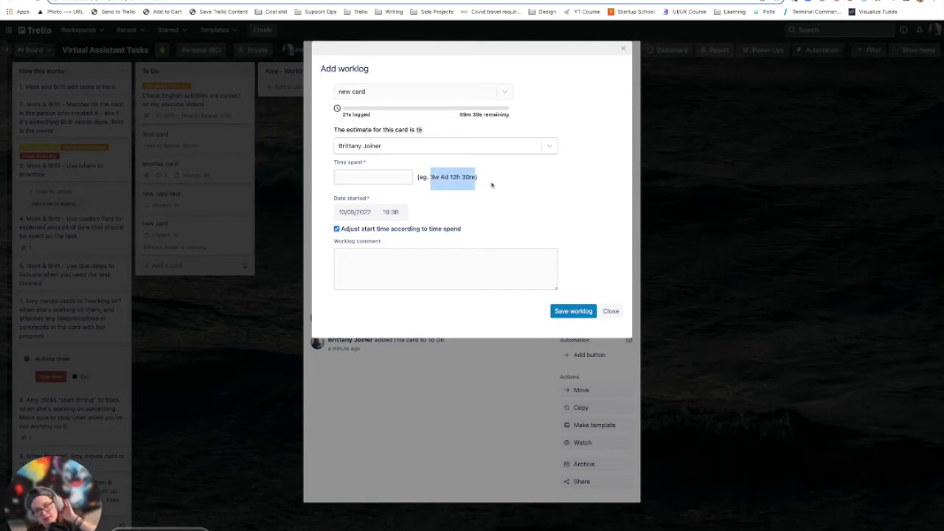
{"action": "left_click", "coordinate": [612, 311]}
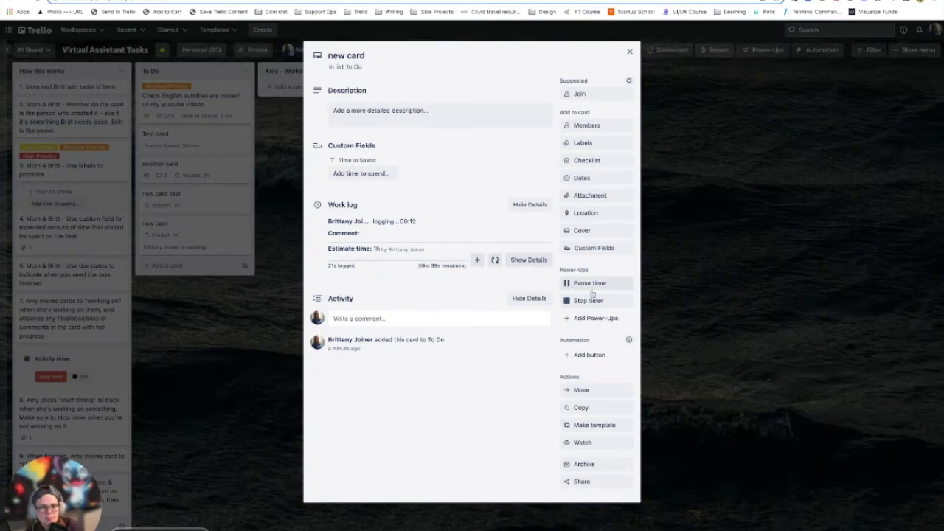
{"action": "left_click", "coordinate": [589, 300]}
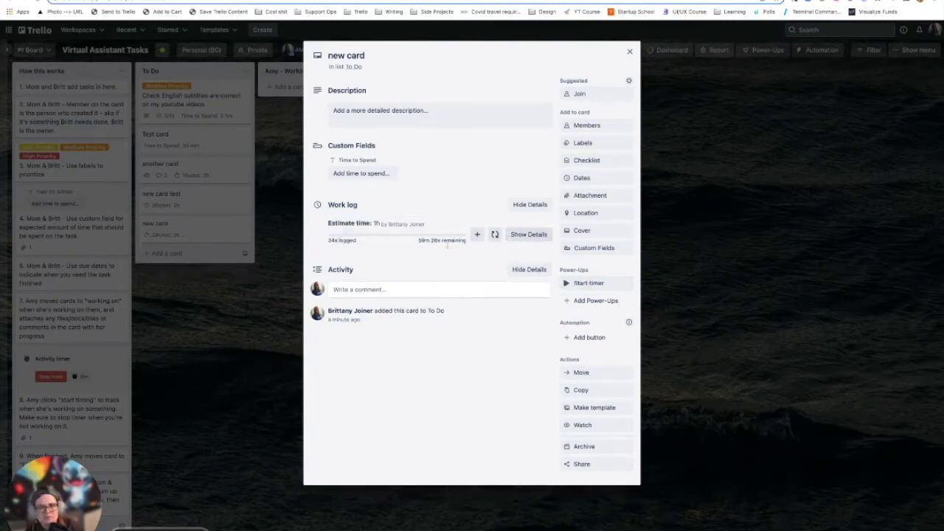
{"action": "left_click", "coordinate": [587, 284]}
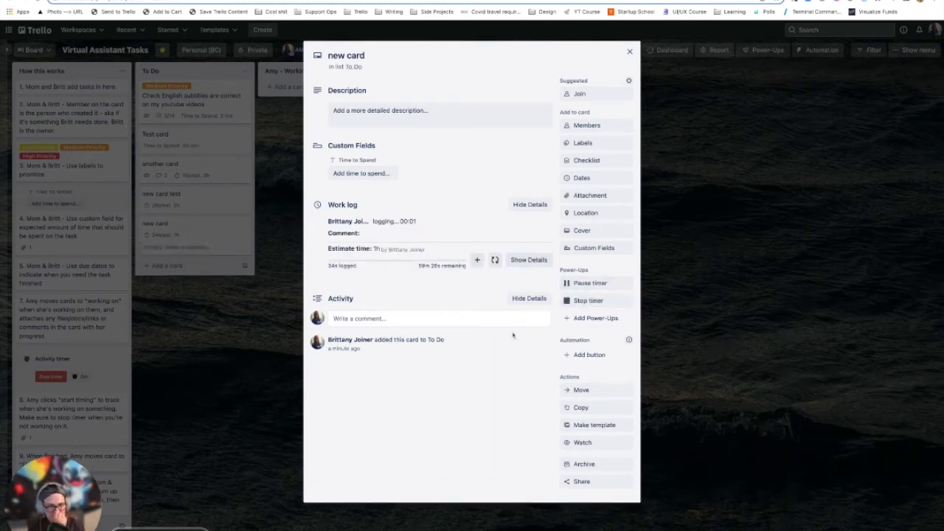
Reopen 'new card', stop its timer to log 48s, and open the board's time report.
{"action": "left_click", "coordinate": [224, 284]}
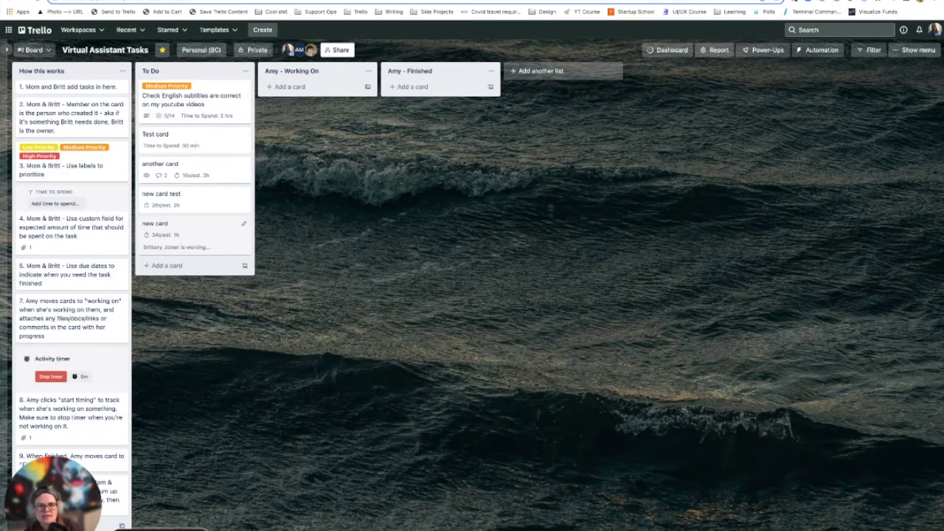
{"action": "left_click", "coordinate": [220, 252]}
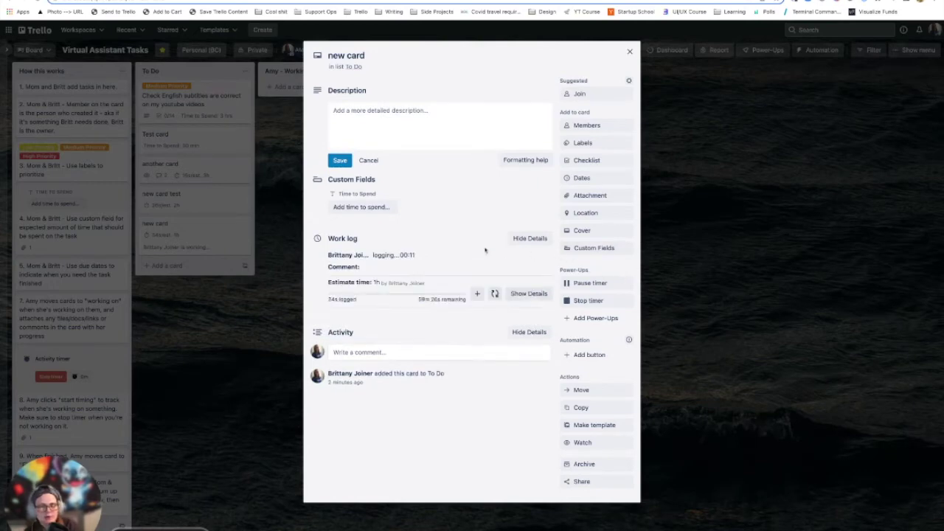
{"action": "left_click", "coordinate": [583, 301]}
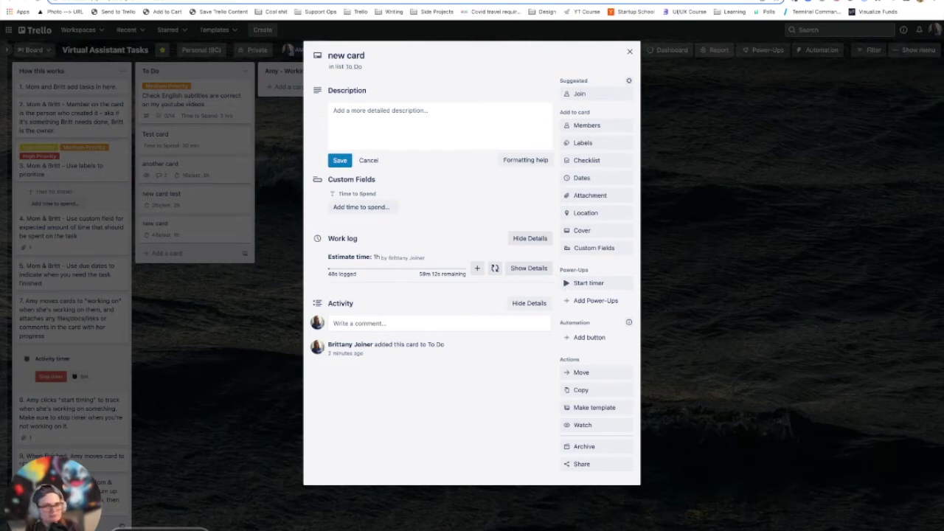
{"action": "left_click", "coordinate": [630, 52]}
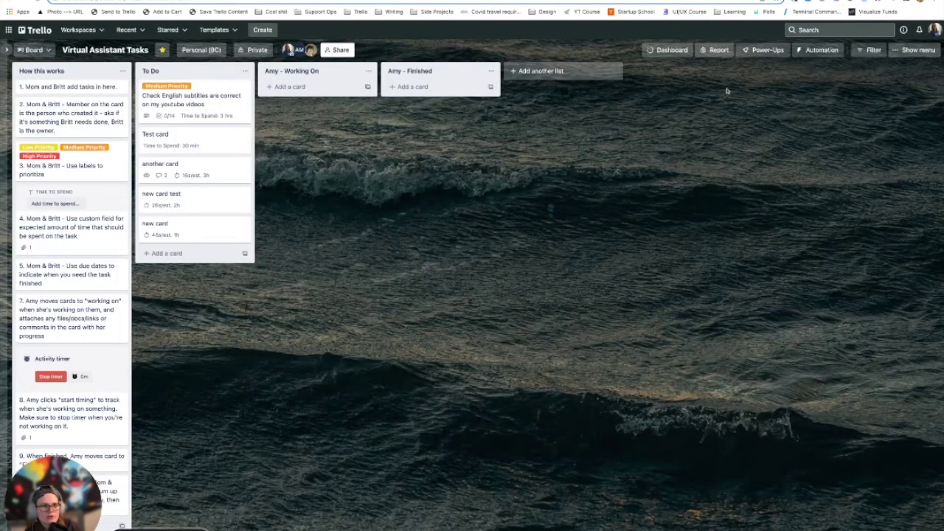
{"action": "left_click", "coordinate": [716, 51]}
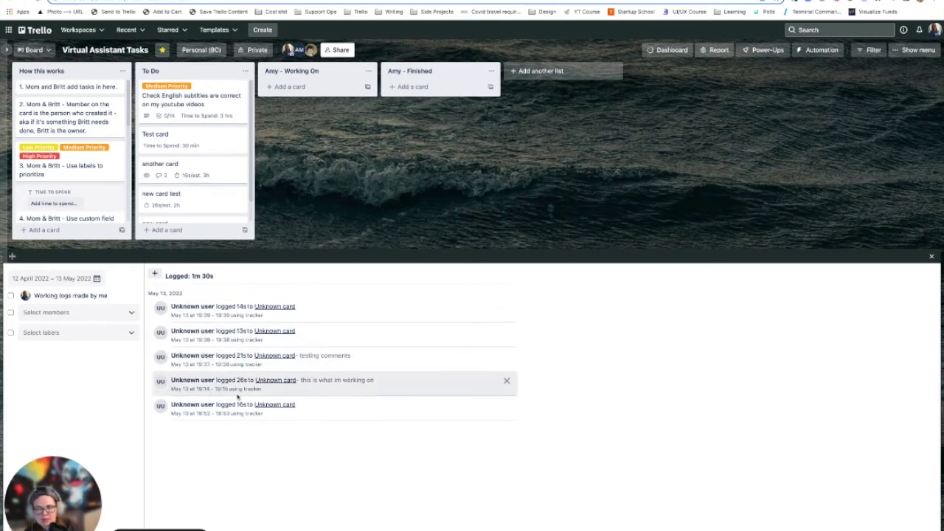
Try filtering the report by the listed member and by labels, then clear the filters.
{"action": "left_click_drag", "start_coordinate": [168, 275], "coordinate": [141, 295]}
{"action": "left_click", "coordinate": [60, 313]}
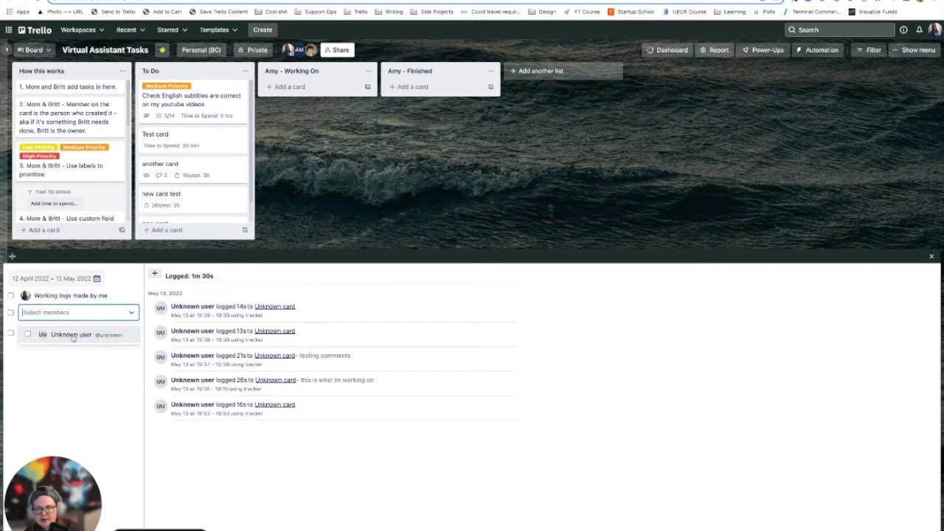
{"action": "left_click", "coordinate": [72, 336]}
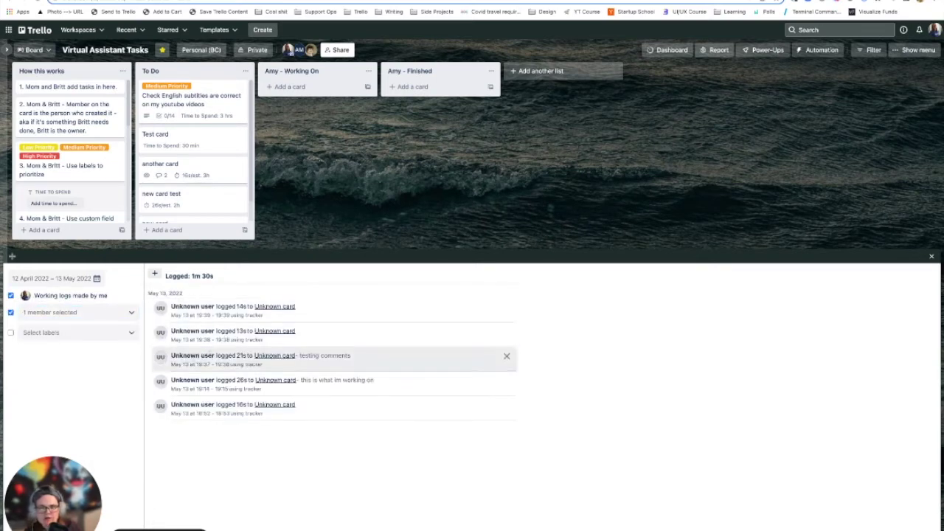
{"action": "left_click", "coordinate": [42, 333]}
{"action": "left_click", "coordinate": [43, 333]}
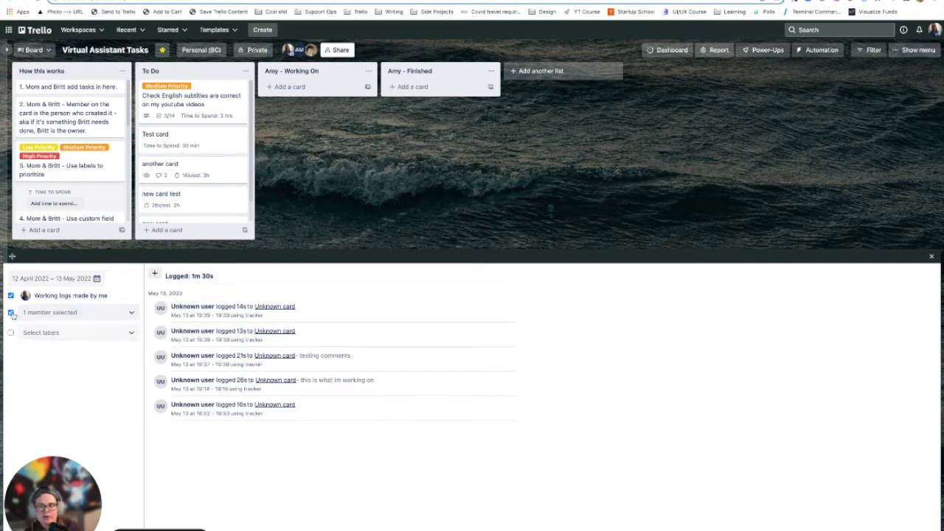
{"action": "left_click", "coordinate": [11, 313]}
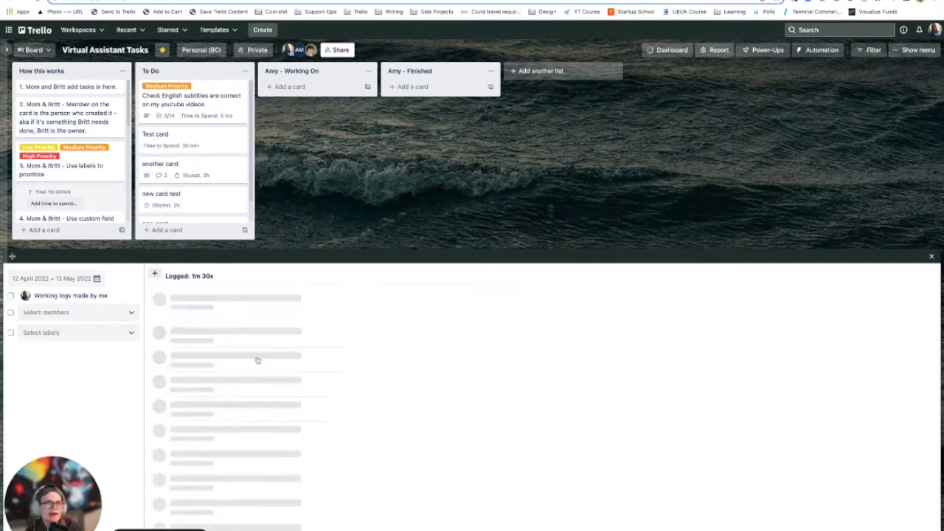
{"action": "left_click", "coordinate": [74, 333]}
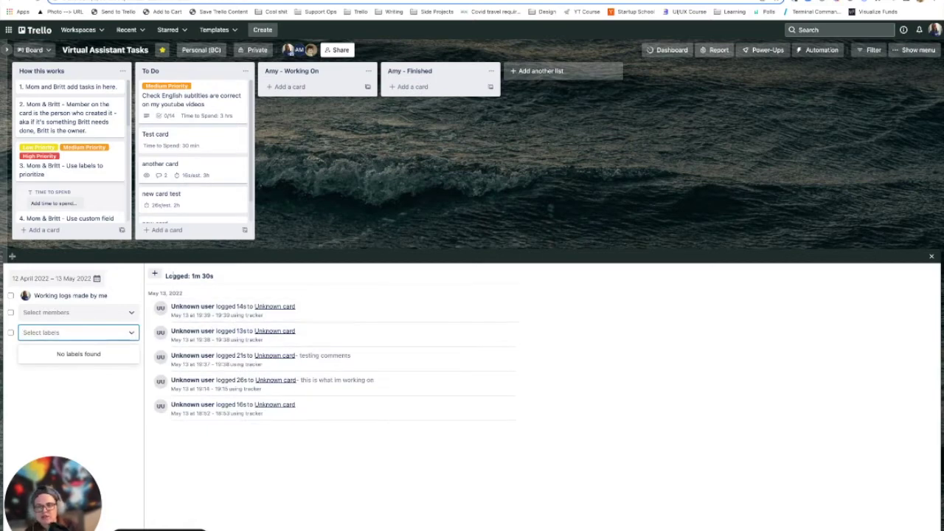
{"action": "left_click", "coordinate": [393, 432]}
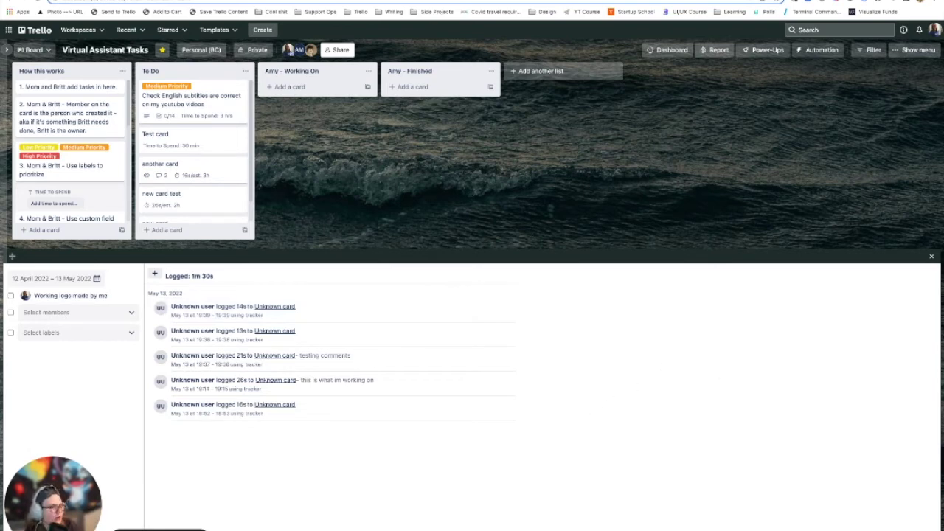
View the full Chronos report in Timeline view with its filter options, then close it.
{"action": "left_click", "coordinate": [931, 256]}
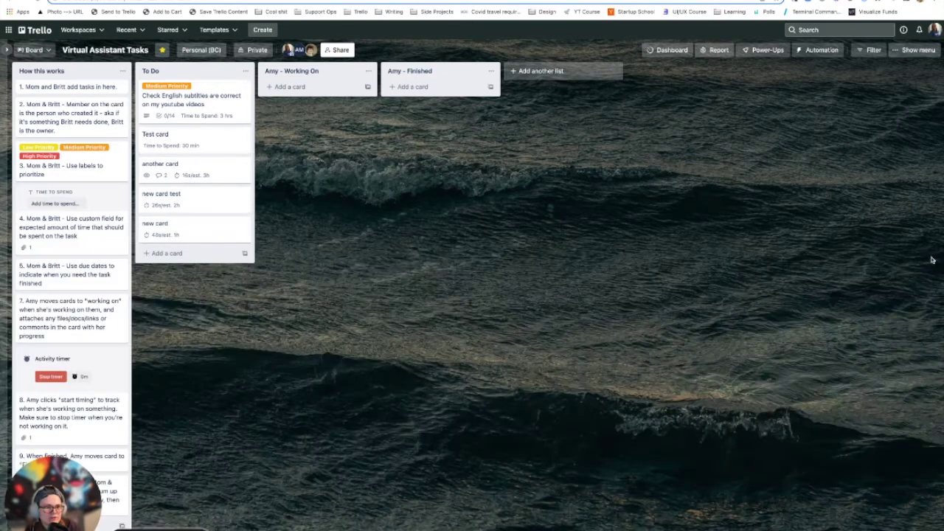
{"action": "left_click", "coordinate": [716, 50]}
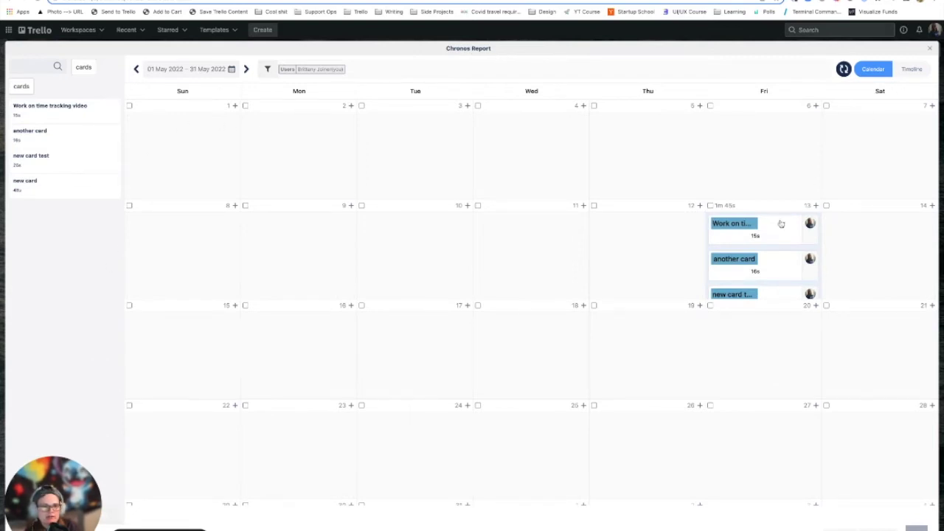
{"action": "scroll", "coordinate": [780, 225], "scroll_direction": "down", "scroll_amount": 1}
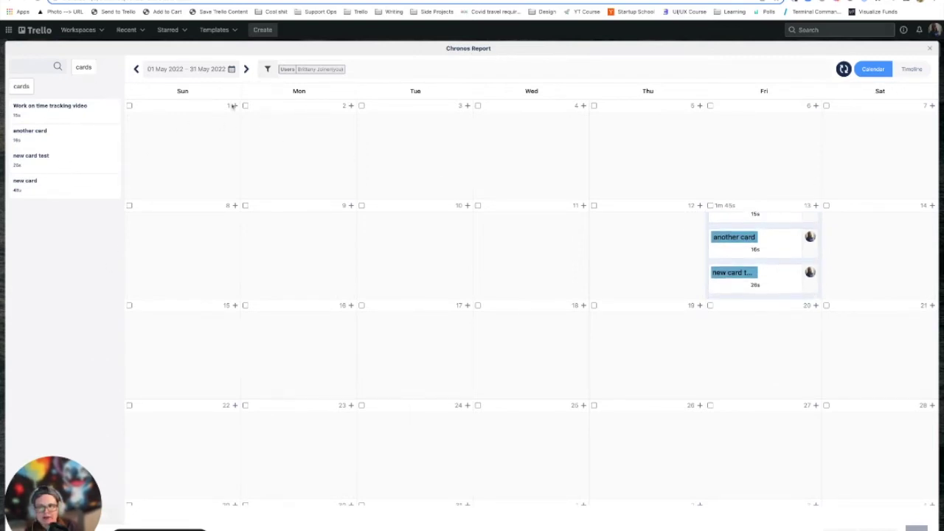
{"action": "left_click", "coordinate": [912, 69]}
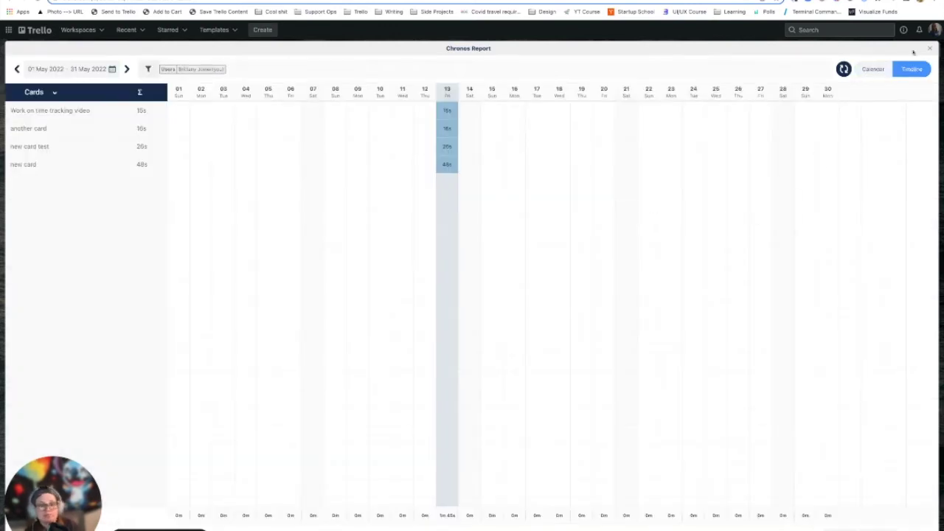
{"action": "left_click", "coordinate": [360, 71]}
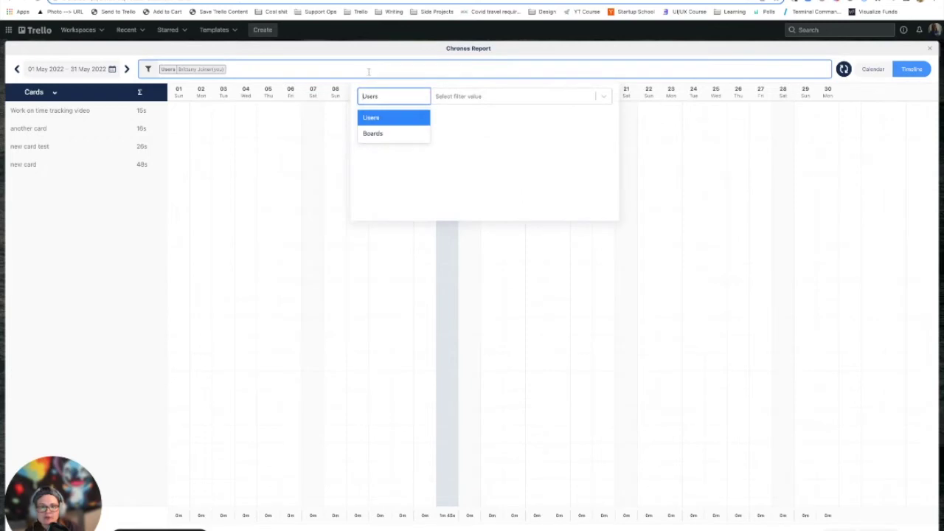
{"action": "left_click", "coordinate": [928, 49]}
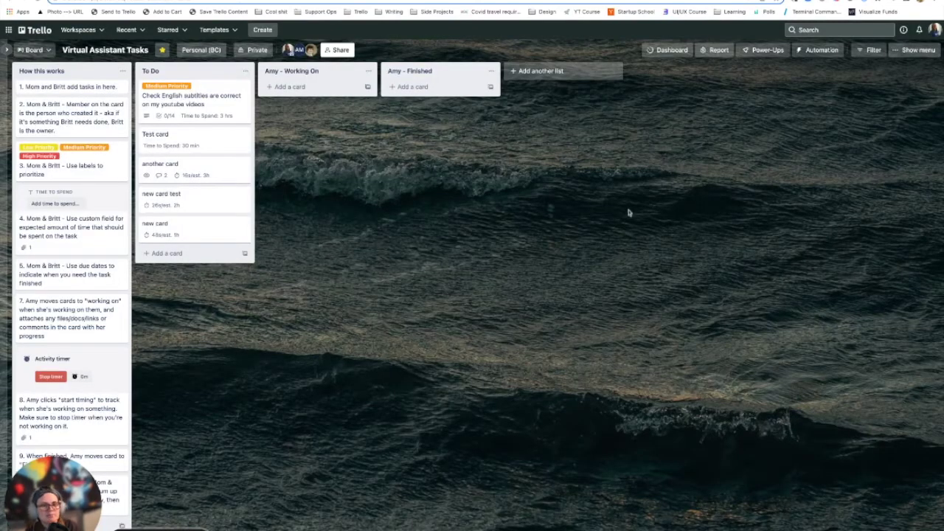
{"action": "left_click", "coordinate": [746, 52]}
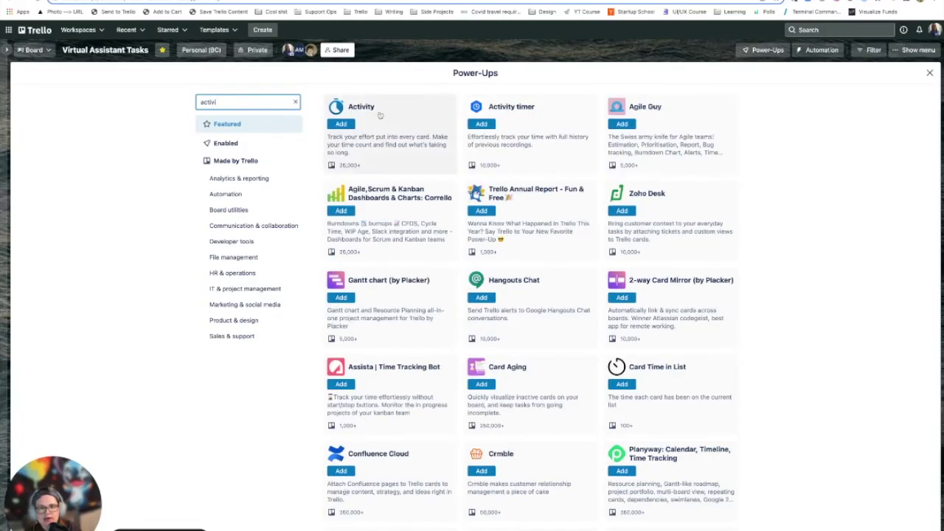
Enable Activity timer on the board, scroll through its details, then close the Power-Ups page.
{"action": "left_click", "coordinate": [481, 124]}
{"action": "left_click", "coordinate": [560, 254]}
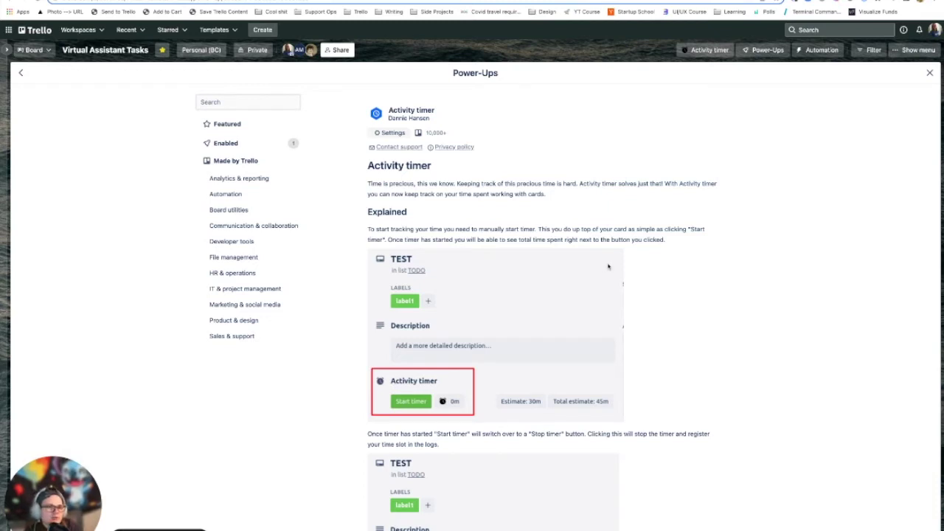
{"action": "scroll", "coordinate": [753, 212], "scroll_direction": "down", "scroll_amount": 2}
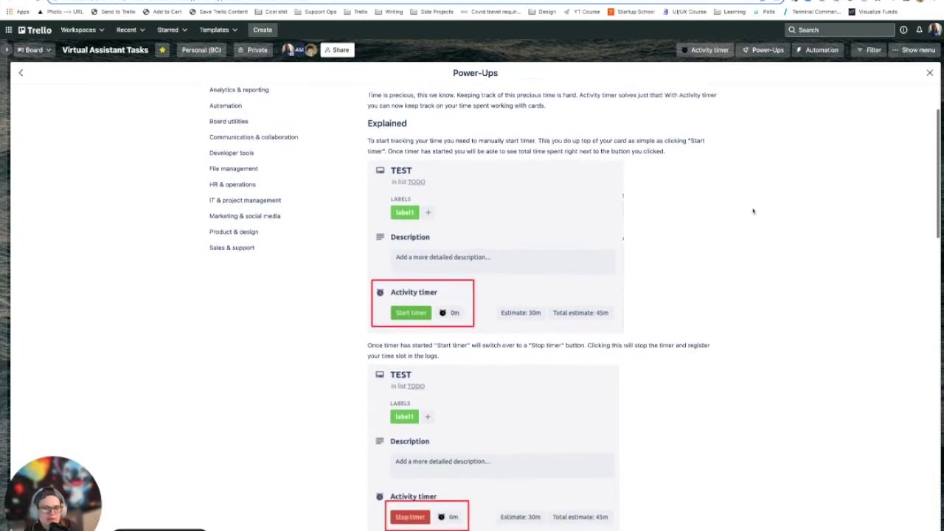
{"action": "scroll", "coordinate": [753, 211], "scroll_direction": "down", "scroll_amount": 4}
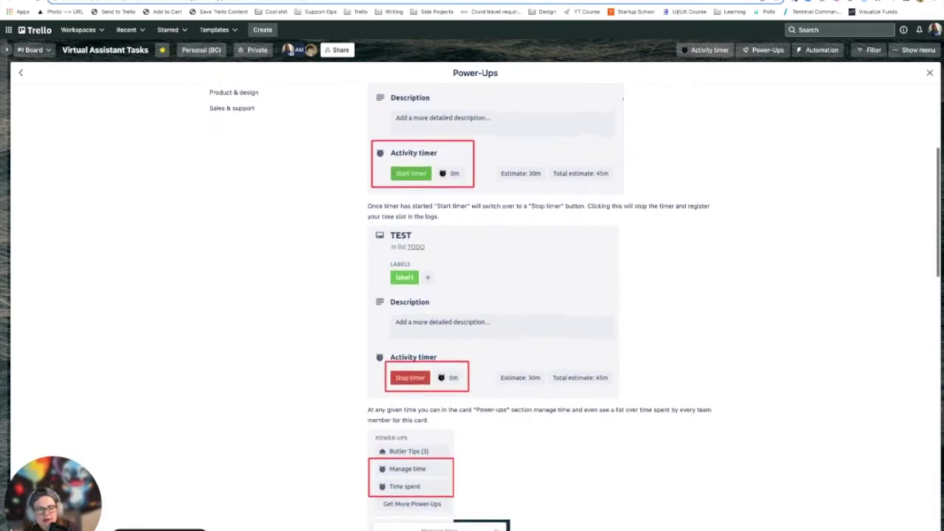
{"action": "scroll", "coordinate": [753, 212], "scroll_direction": "down", "scroll_amount": 3}
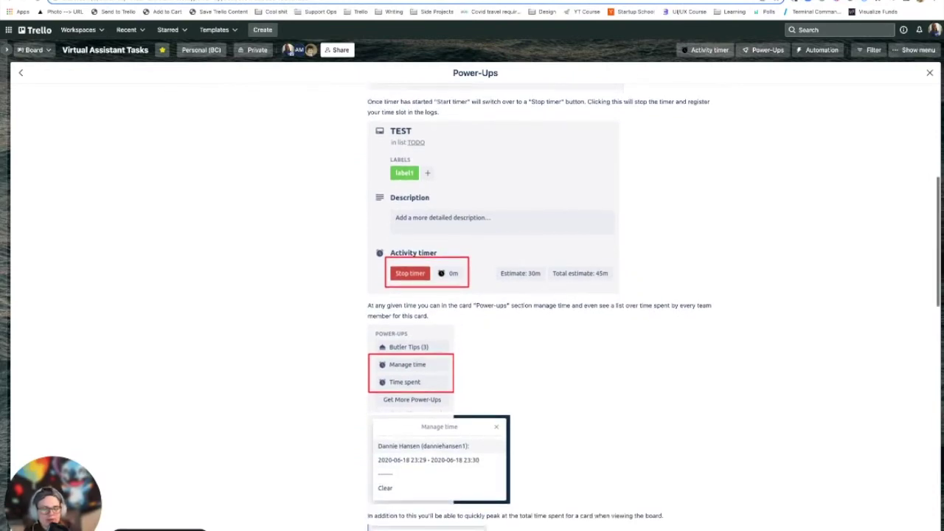
{"action": "scroll", "coordinate": [753, 211], "scroll_direction": "down", "scroll_amount": 11}
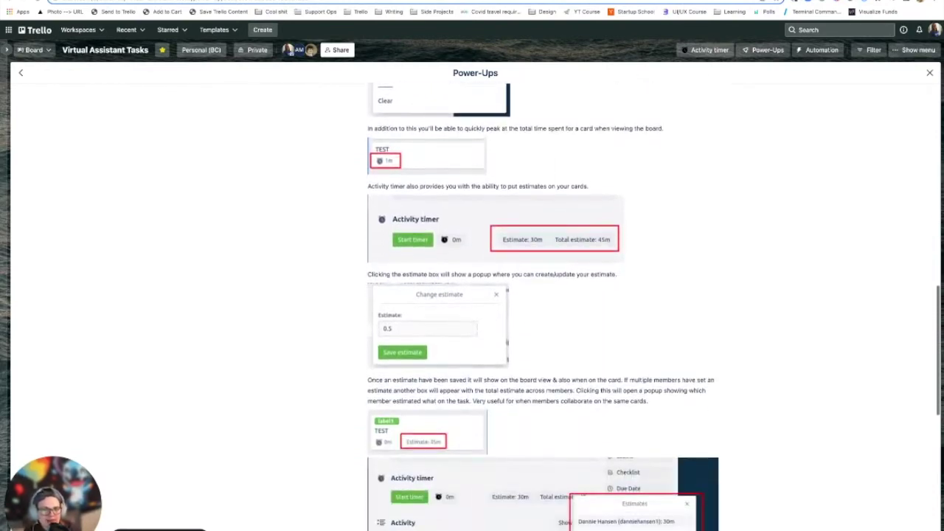
{"action": "scroll", "coordinate": [608, 133], "scroll_direction": "up", "scroll_amount": 20}
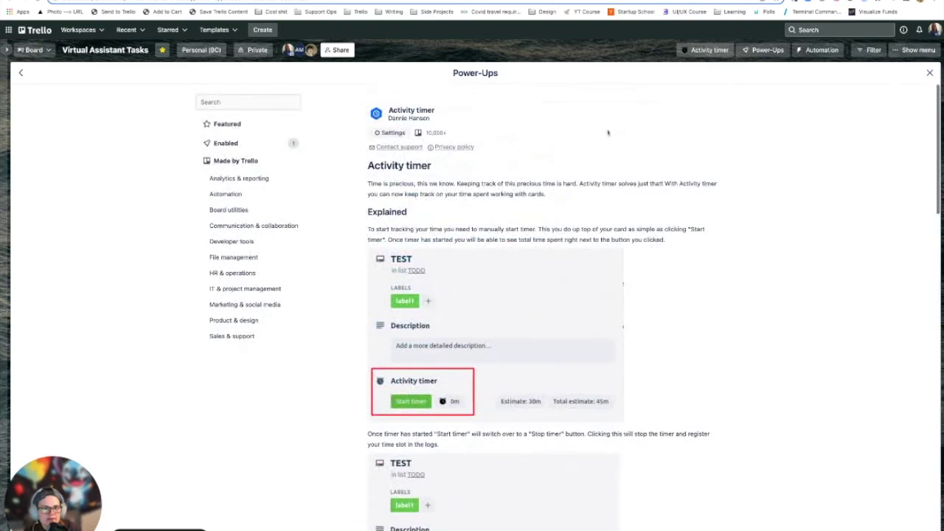
{"action": "left_click", "coordinate": [929, 73]}
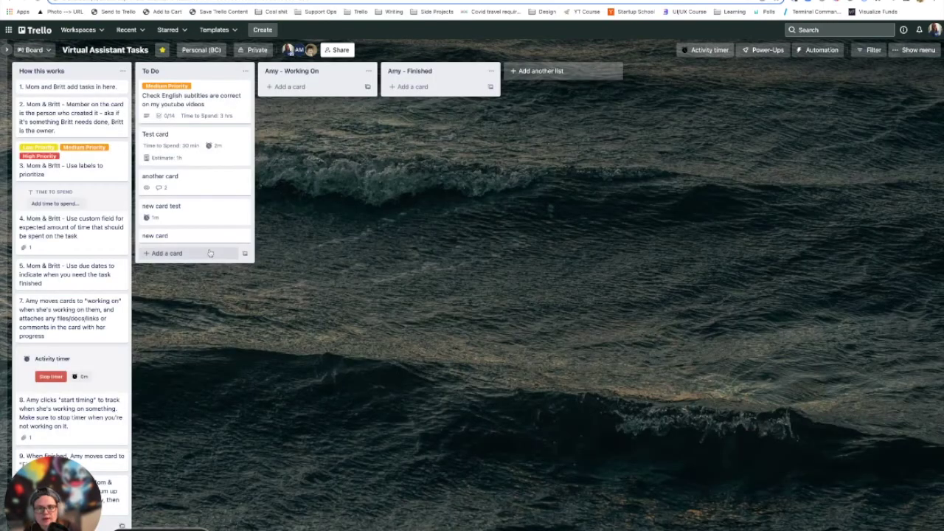
Open 'new card' and start its Activity timer.
{"action": "left_click", "coordinate": [161, 235]}
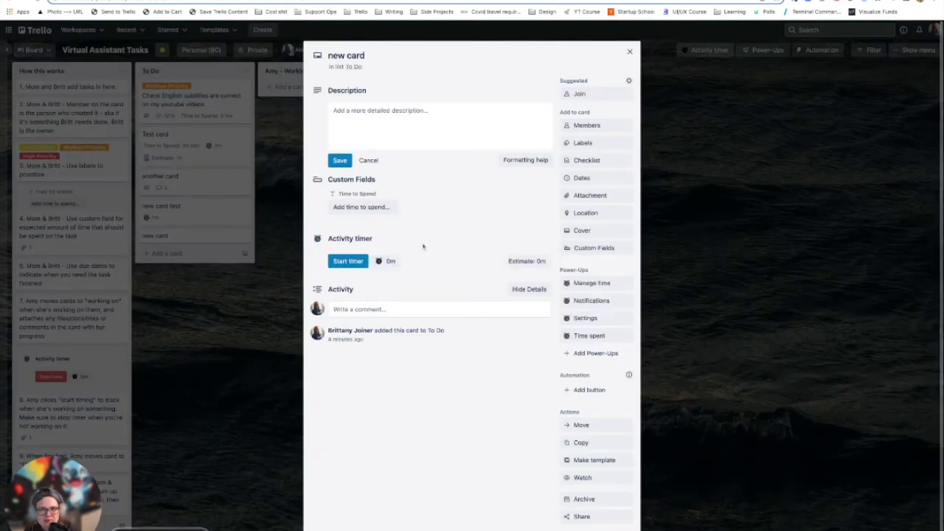
{"action": "left_click", "coordinate": [347, 261]}
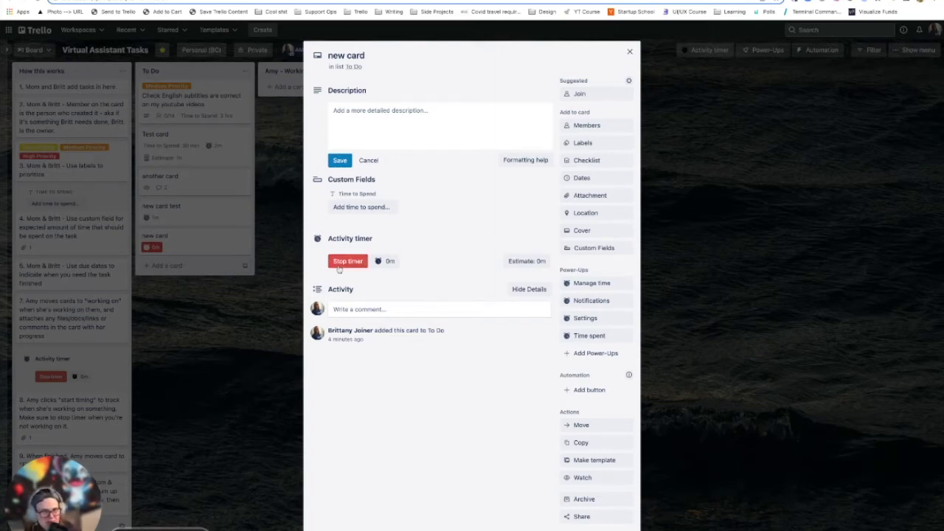
{"action": "left_click", "coordinate": [517, 258]}
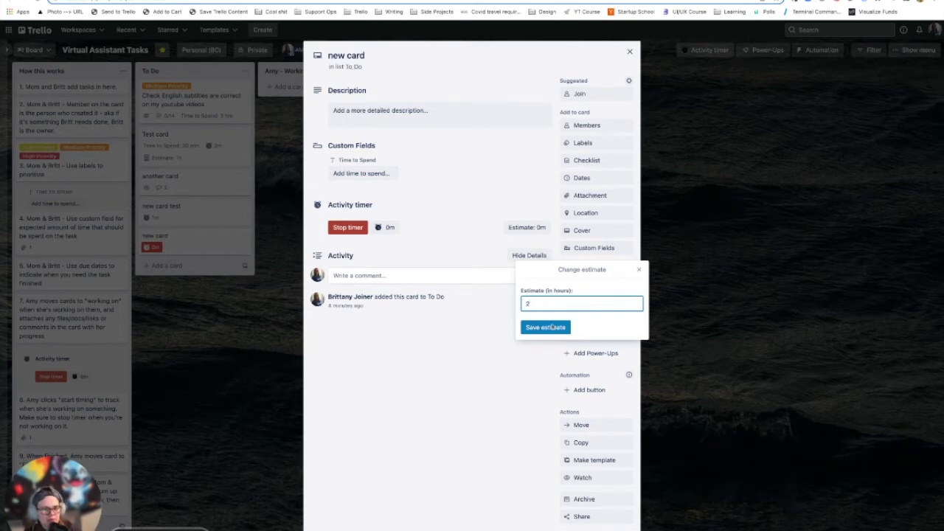
{"action": "left_click", "coordinate": [552, 327]}
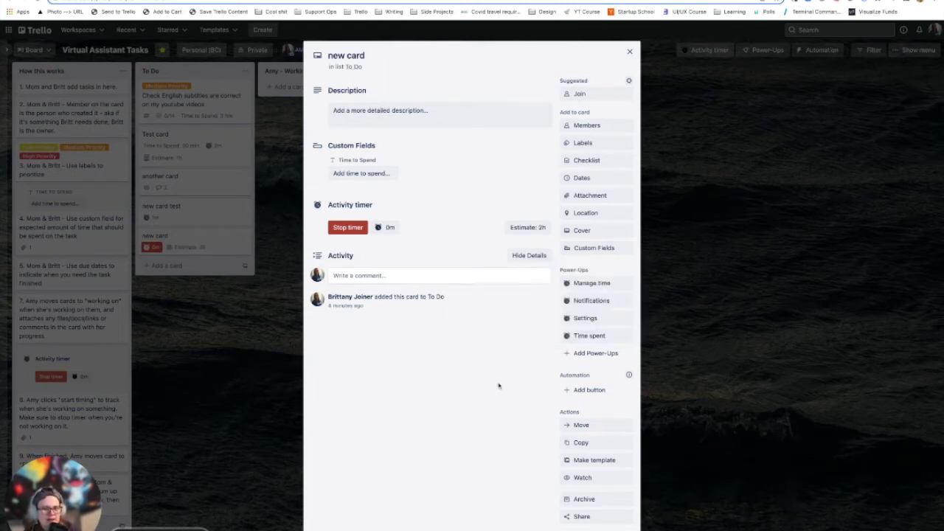
{"action": "left_click", "coordinate": [537, 230]}
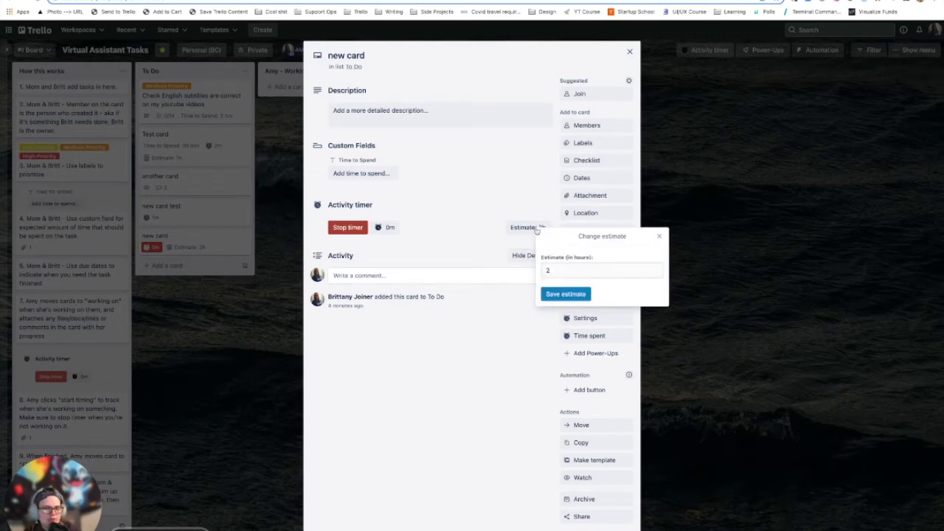
{"action": "left_click", "coordinate": [539, 214]}
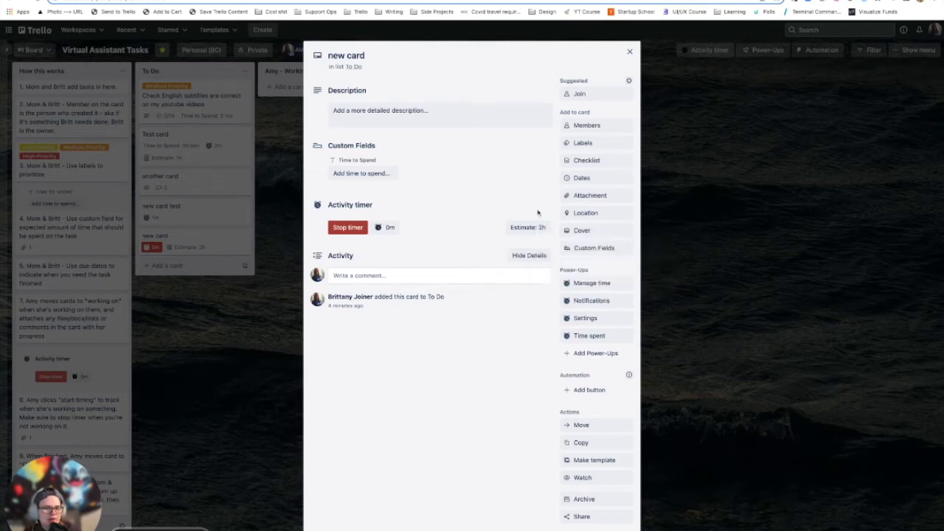
{"action": "left_click", "coordinate": [591, 336]}
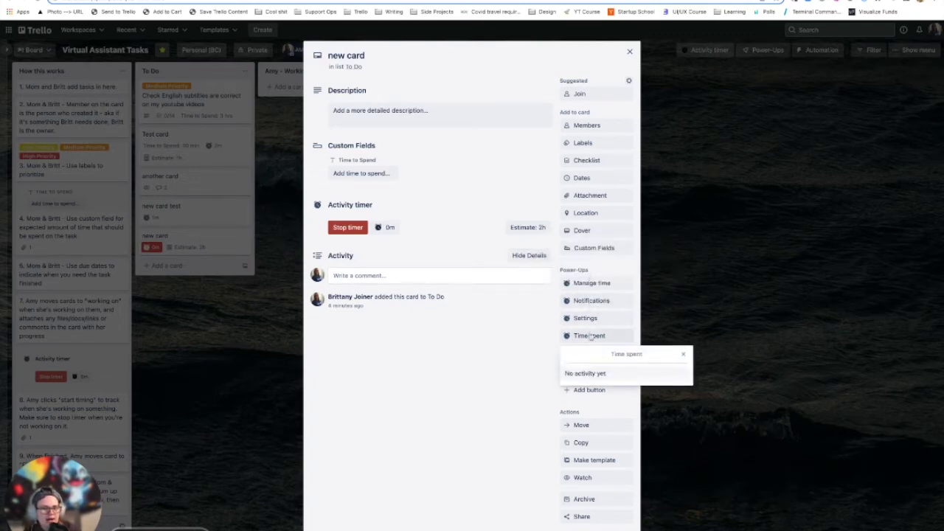
{"action": "left_click", "coordinate": [514, 356]}
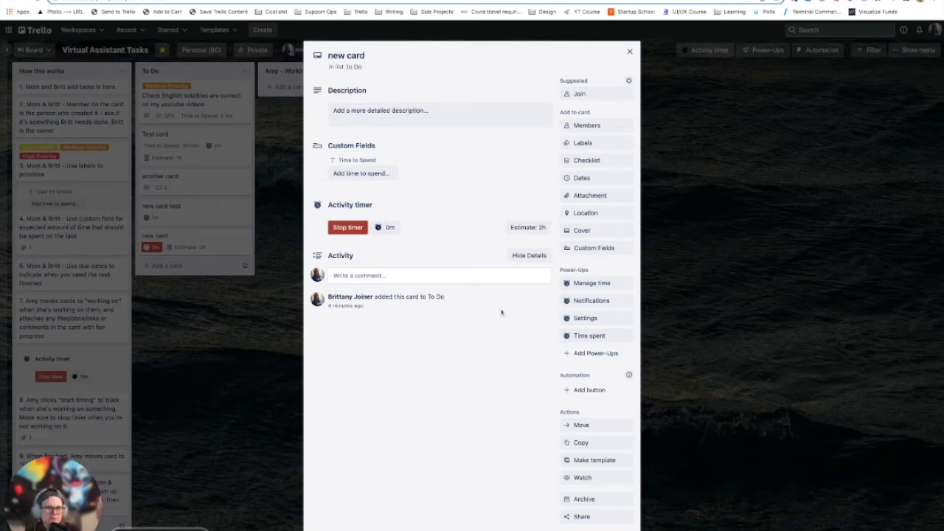
{"action": "left_click", "coordinate": [588, 282]}
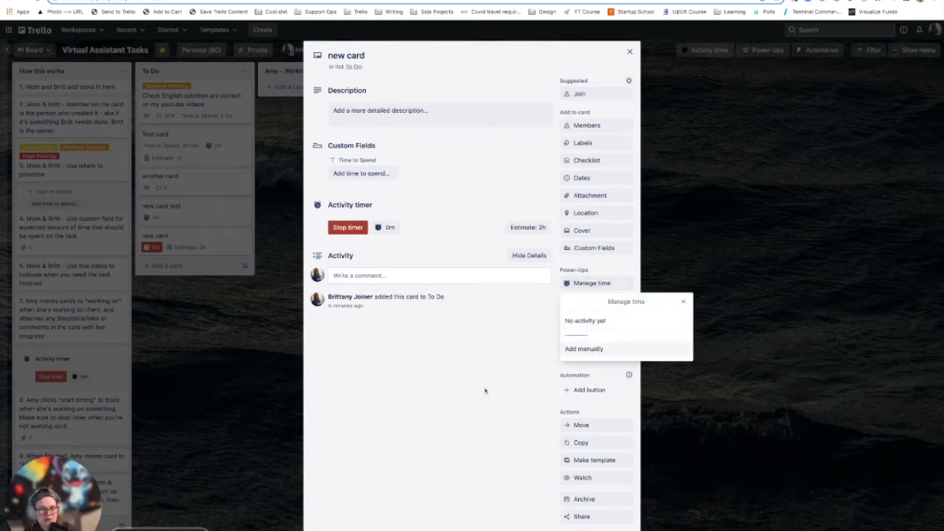
Stop the Activity timer on 'new card', review the logged entry and total time spent.
{"action": "left_click", "coordinate": [485, 390]}
{"action": "left_click", "coordinate": [348, 228]}
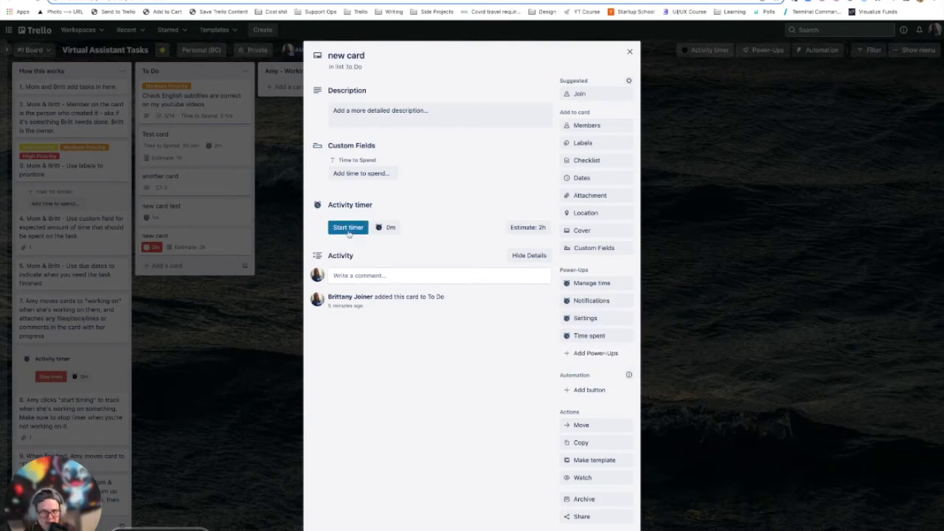
{"action": "left_click", "coordinate": [589, 285]}
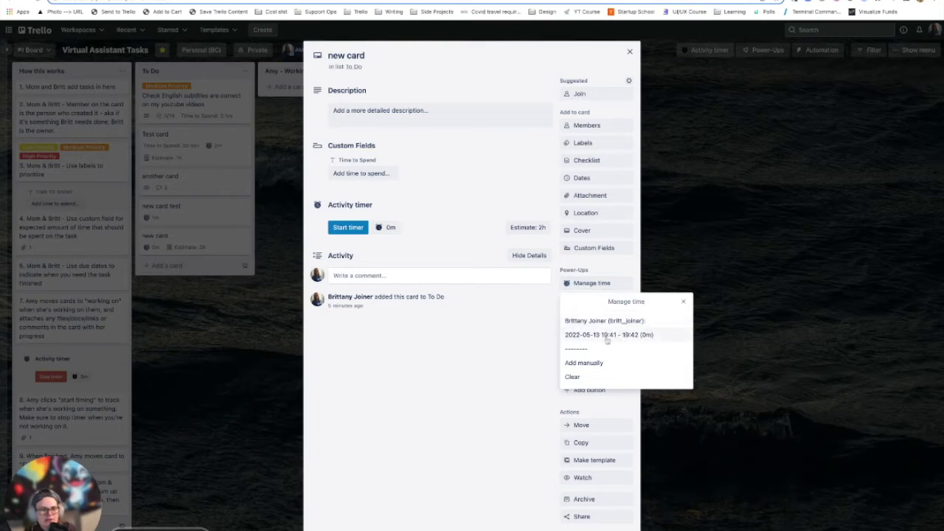
{"action": "left_click", "coordinate": [513, 377]}
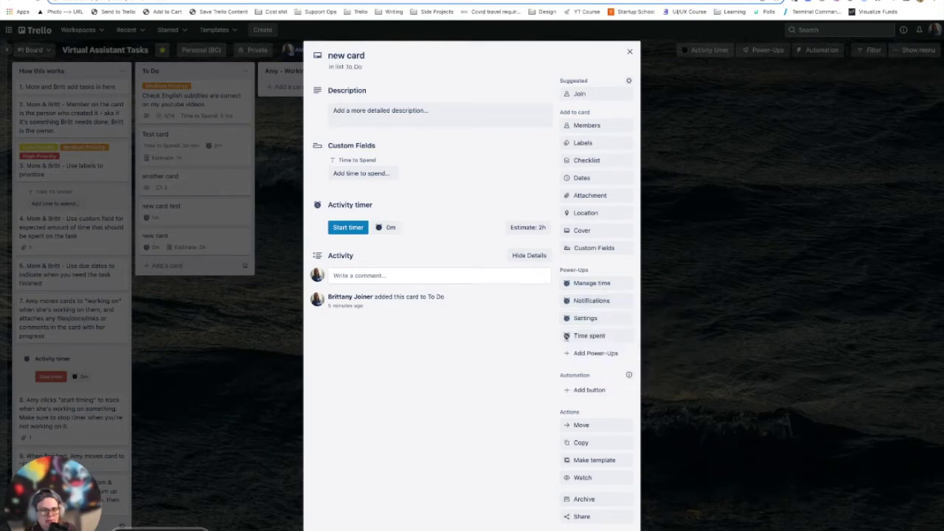
{"action": "left_click", "coordinate": [583, 336]}
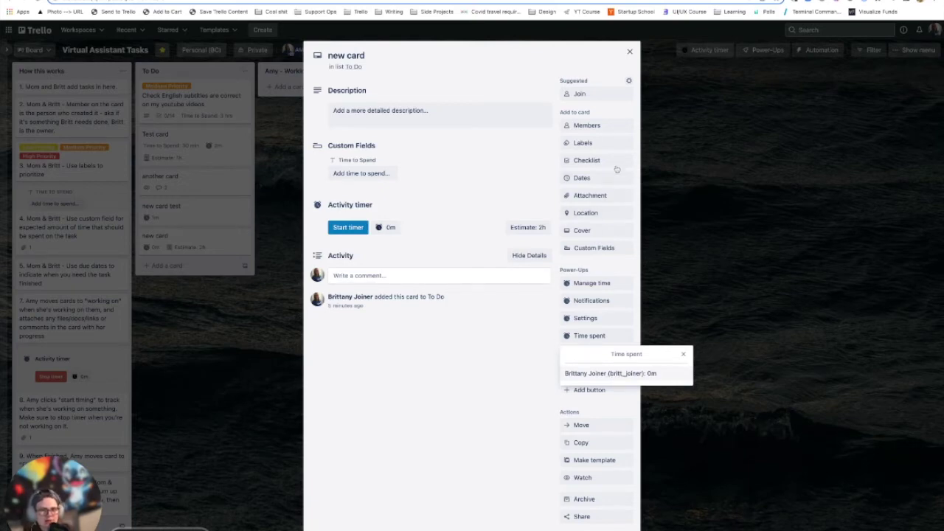
{"action": "left_click", "coordinate": [630, 52]}
{"action": "left_click", "coordinate": [688, 52]}
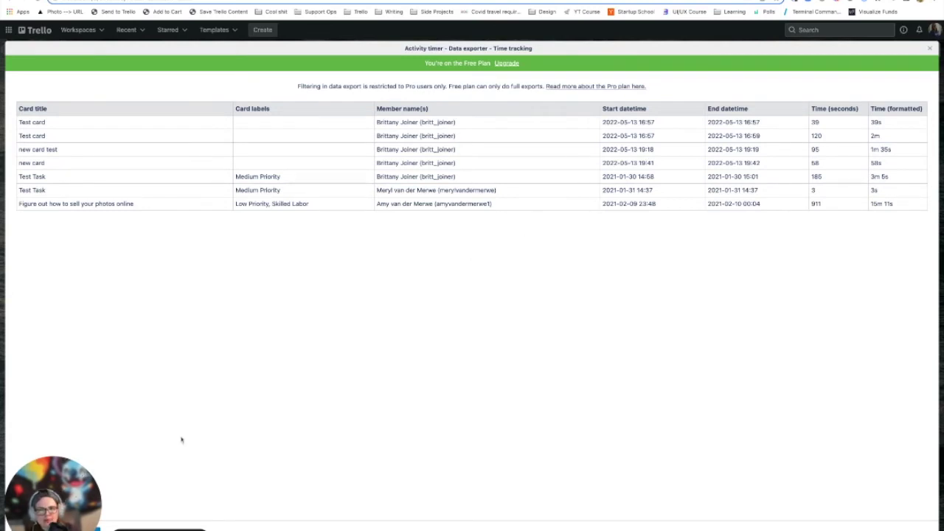
Close the time-tracking data export to return to the Virtual Assistant Tasks board.
{"action": "left_click", "coordinate": [930, 50]}
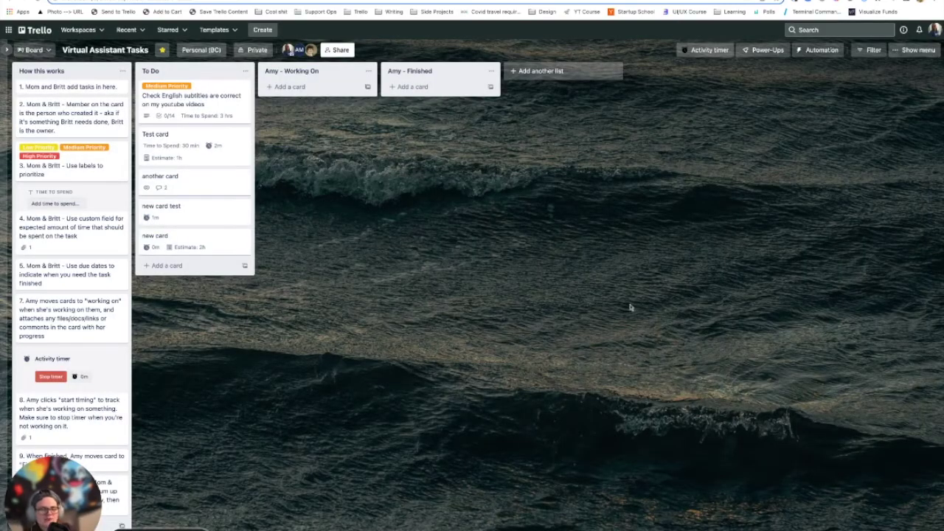
Reopen the new card's details, then close them again.
{"action": "left_click", "coordinate": [206, 239]}
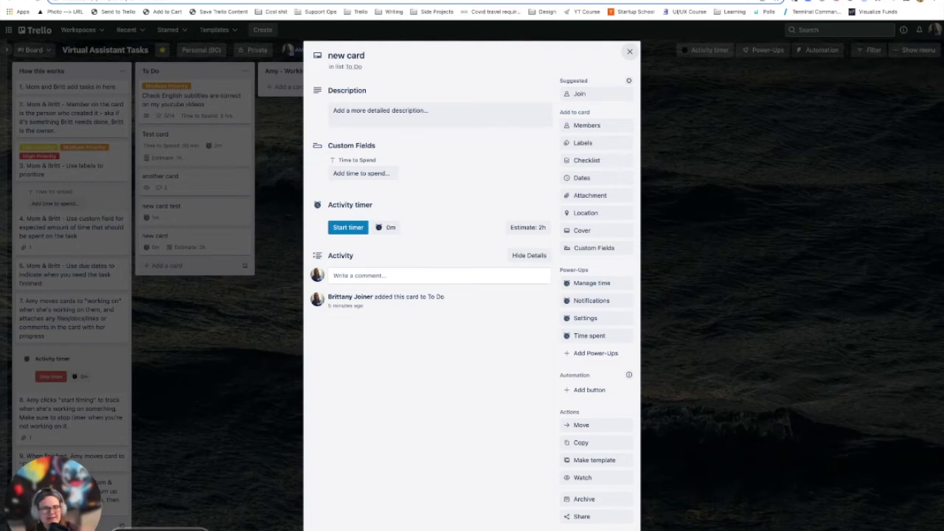
{"action": "left_click", "coordinate": [629, 52]}
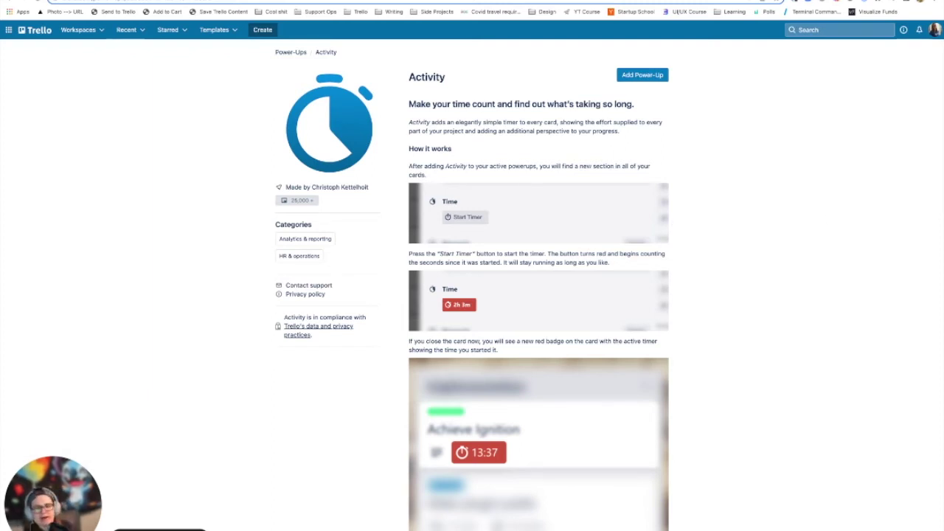
{"action": "scroll", "coordinate": [528, 277], "scroll_direction": "down", "scroll_amount": 1}
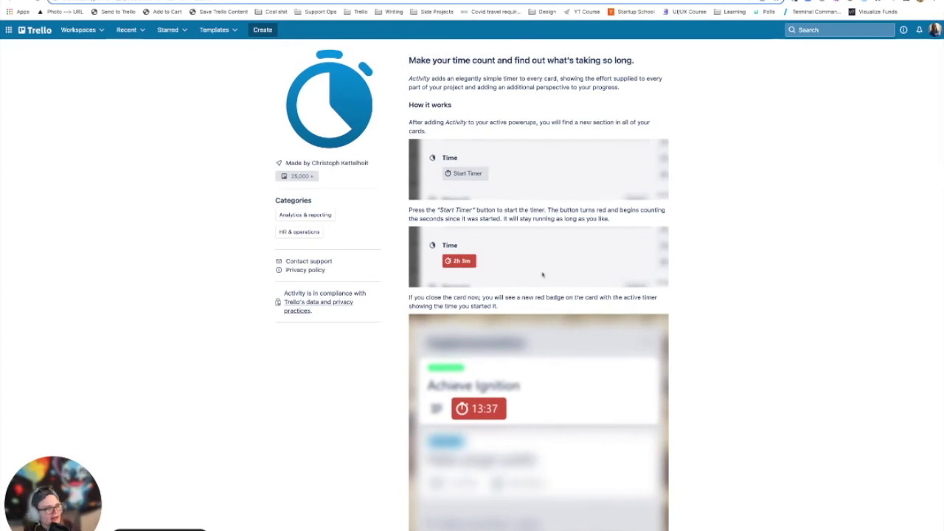
{"action": "scroll", "coordinate": [528, 277], "scroll_direction": "down", "scroll_amount": 2}
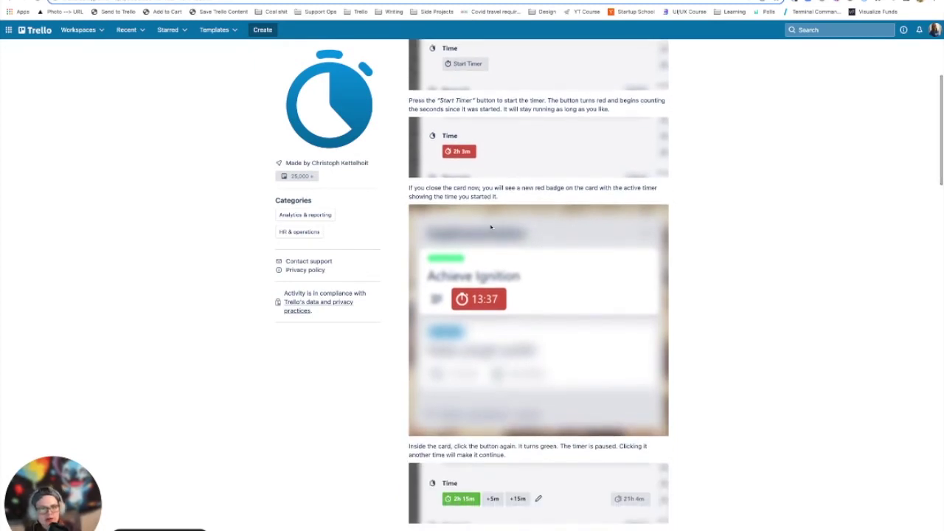
{"action": "scroll", "coordinate": [472, 200], "scroll_direction": "down", "scroll_amount": 3}
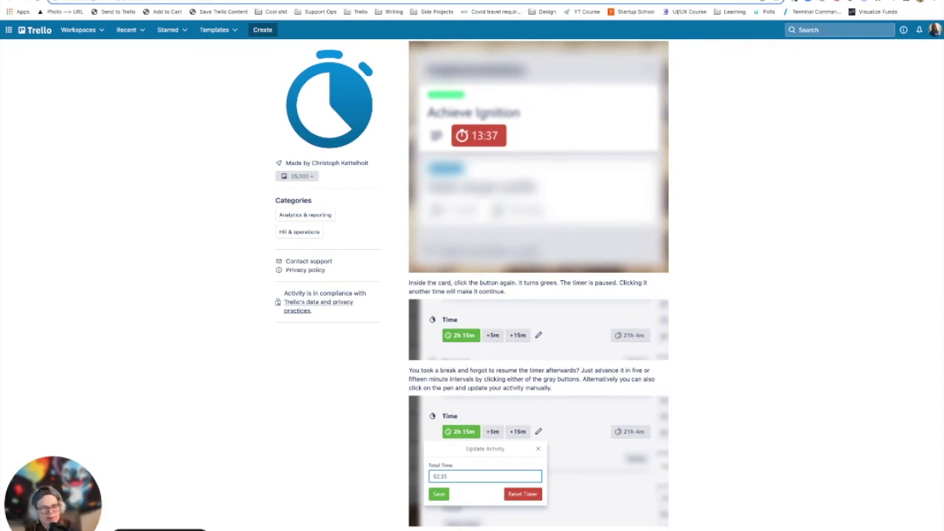
{"action": "scroll", "coordinate": [538, 284], "scroll_direction": "down", "scroll_amount": 1}
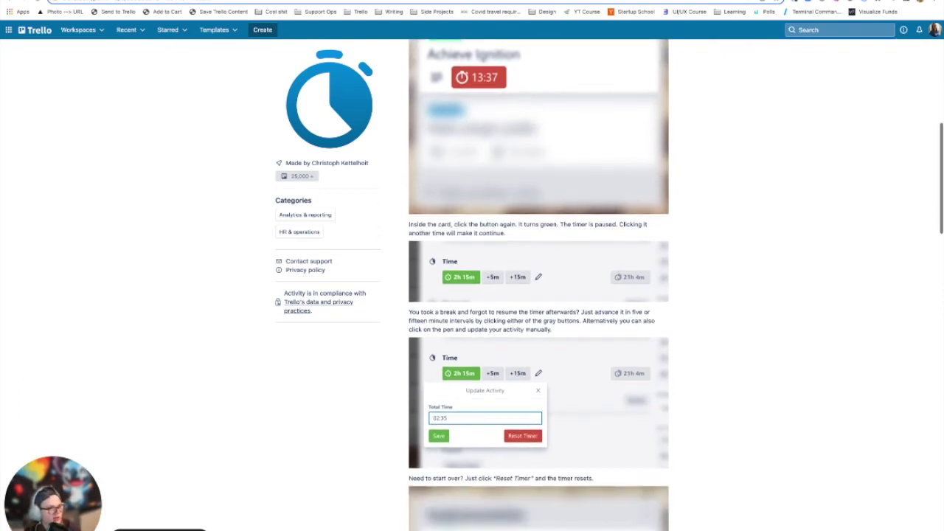
{"action": "scroll", "coordinate": [538, 285], "scroll_direction": "down", "scroll_amount": 1}
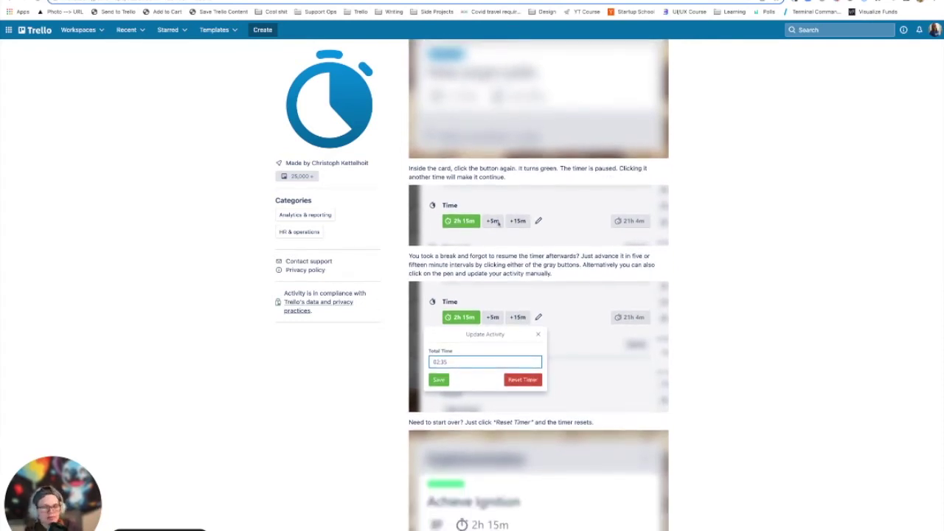
{"action": "scroll", "coordinate": [499, 222], "scroll_direction": "down", "scroll_amount": 1}
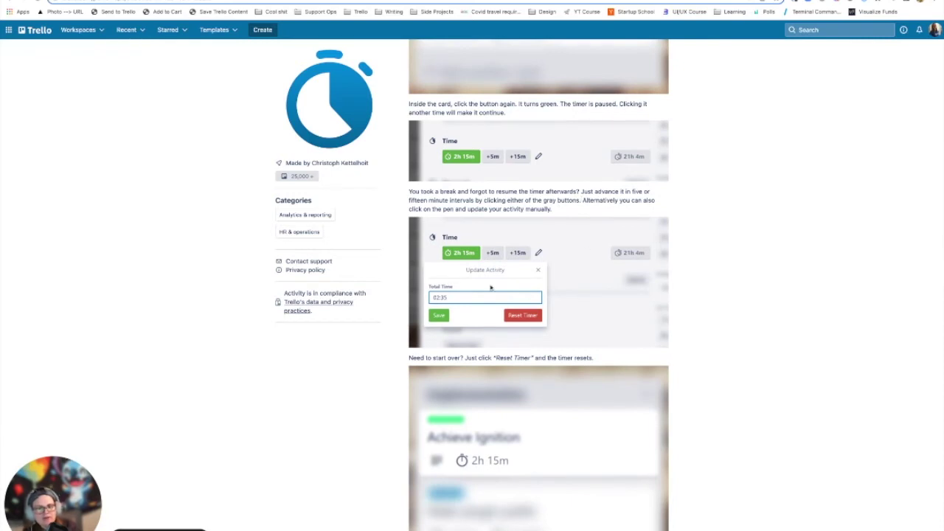
{"action": "scroll", "coordinate": [491, 287], "scroll_direction": "up", "scroll_amount": 1}
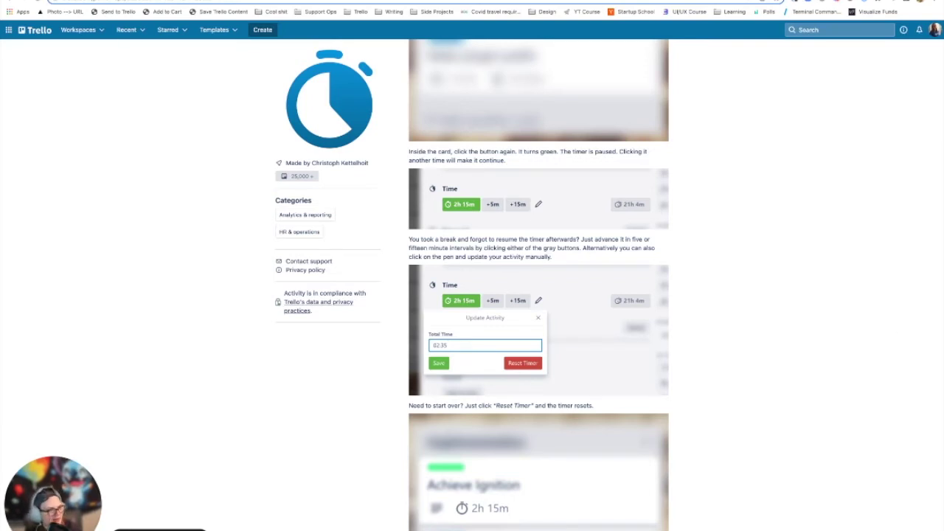
{"action": "scroll", "coordinate": [538, 295], "scroll_direction": "down", "scroll_amount": 10}
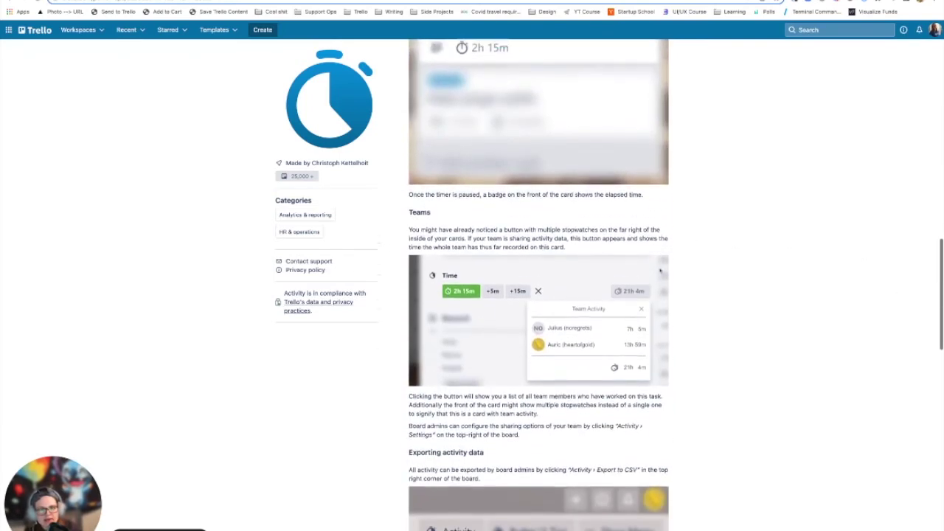
{"action": "scroll", "coordinate": [538, 295], "scroll_direction": "down", "scroll_amount": 9}
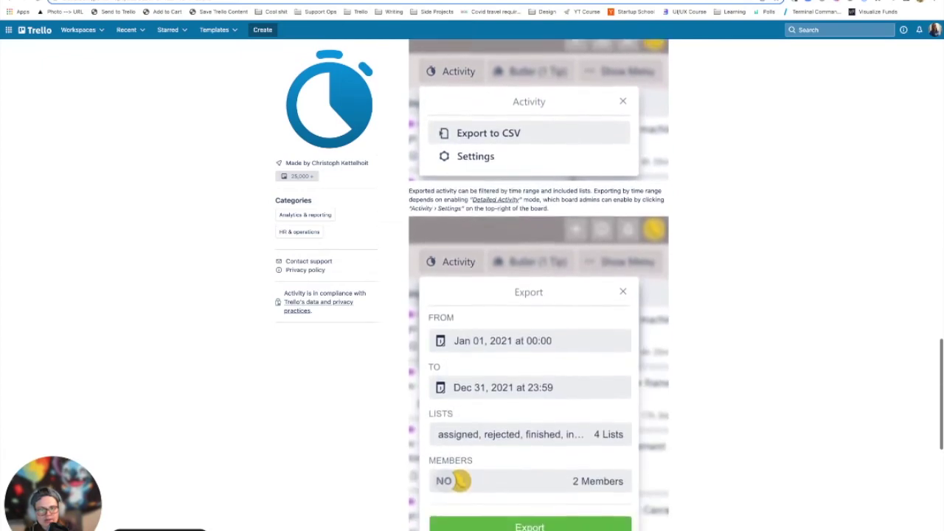
{"action": "scroll", "coordinate": [538, 294], "scroll_direction": "up", "scroll_amount": 15}
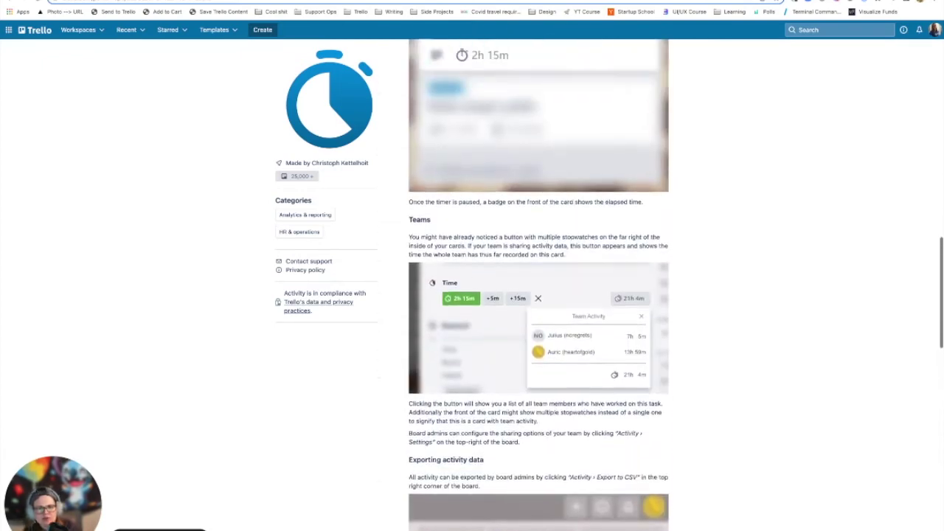
{"action": "scroll", "coordinate": [653, 277], "scroll_direction": "up", "scroll_amount": 13}
{"action": "scroll", "coordinate": [654, 277], "scroll_direction": "down", "scroll_amount": 3}
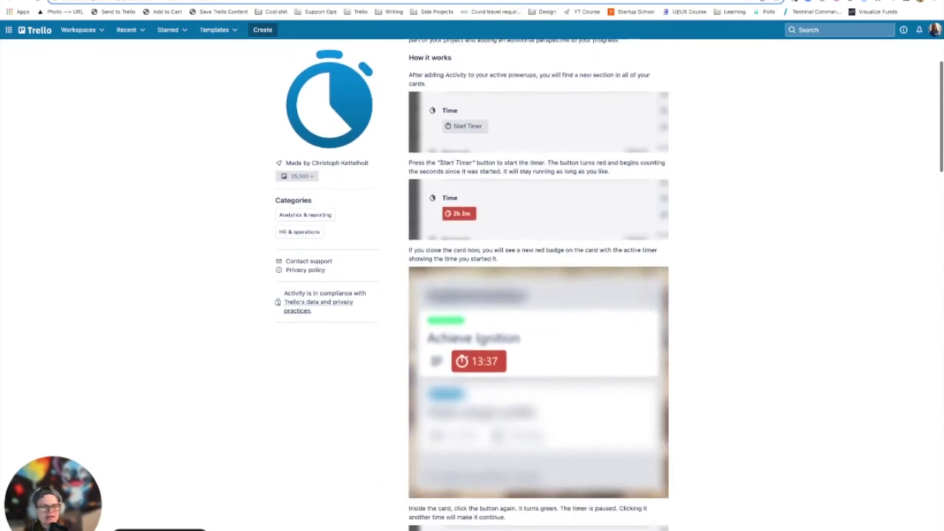
{"action": "scroll", "coordinate": [654, 276], "scroll_direction": "down", "scroll_amount": 18}
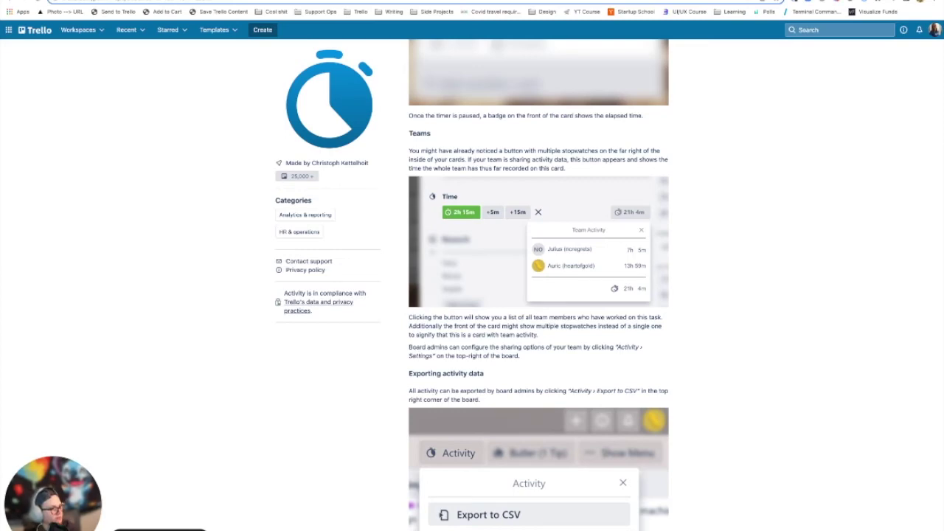
{"action": "scroll", "coordinate": [586, 276], "scroll_direction": "down", "scroll_amount": 6}
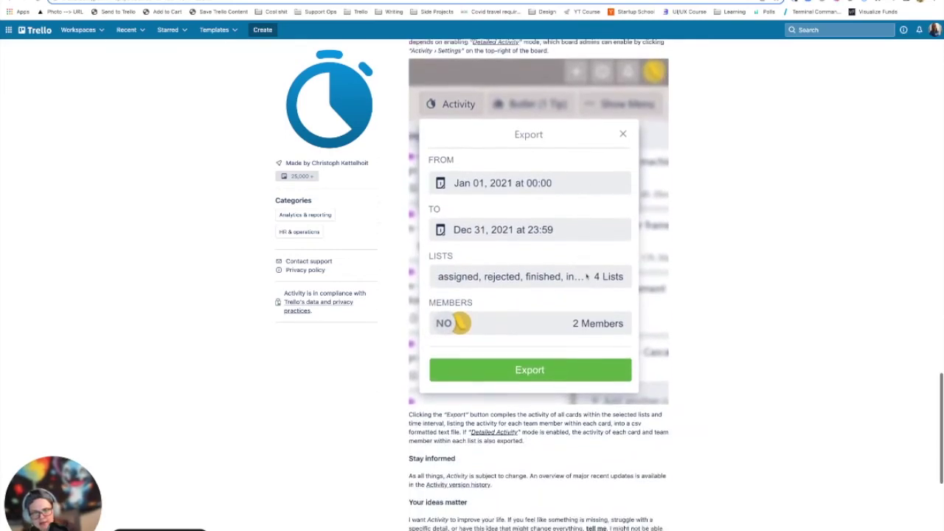
{"action": "scroll", "coordinate": [586, 277], "scroll_direction": "up", "scroll_amount": 8}
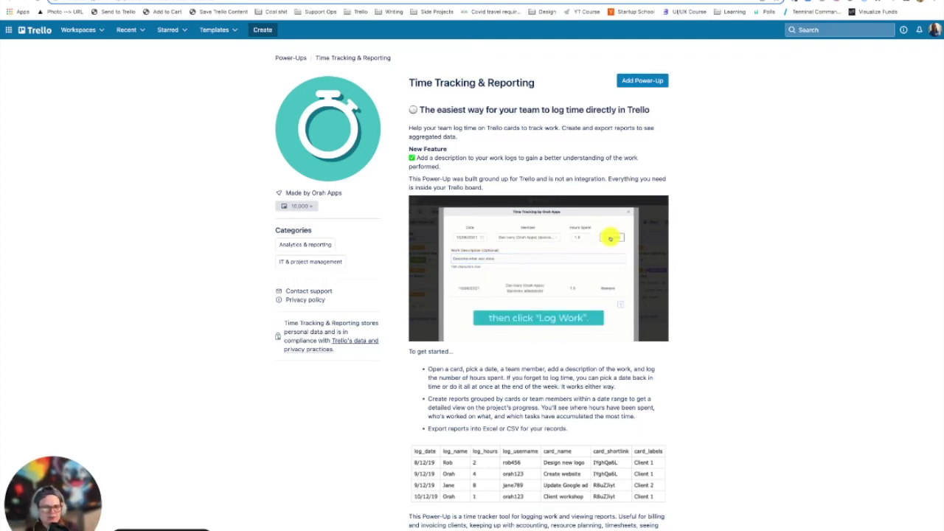
{"action": "scroll", "coordinate": [539, 295], "scroll_direction": "down", "scroll_amount": 1}
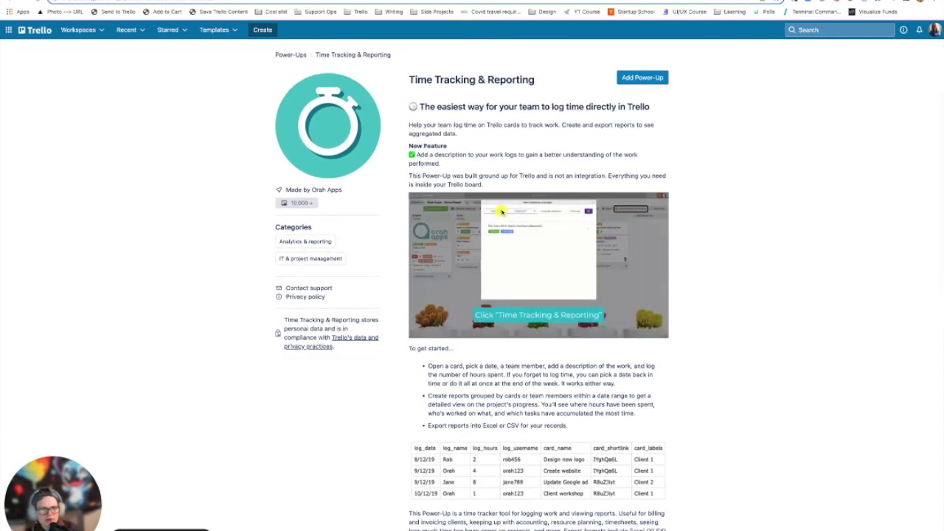
{"action": "scroll", "coordinate": [472, 295], "scroll_direction": "down", "scroll_amount": 1}
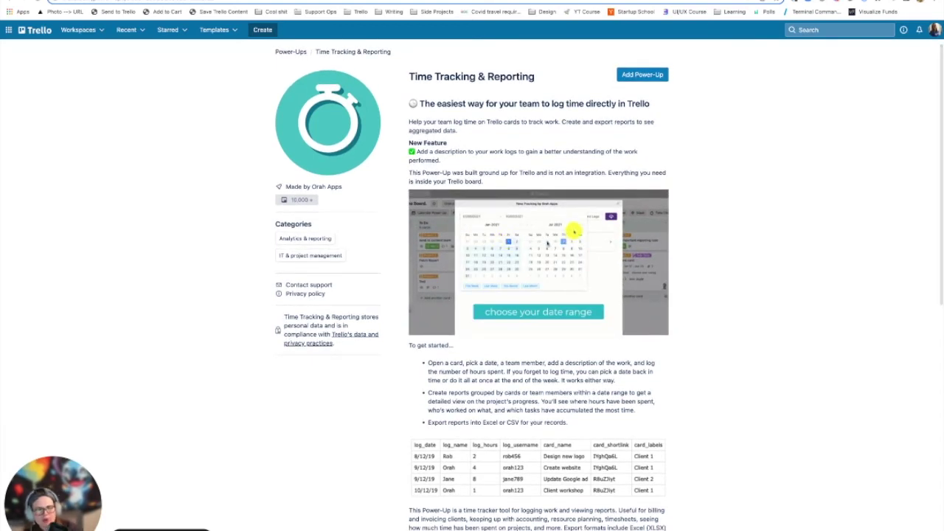
{"action": "scroll", "coordinate": [472, 295], "scroll_direction": "down", "scroll_amount": 1}
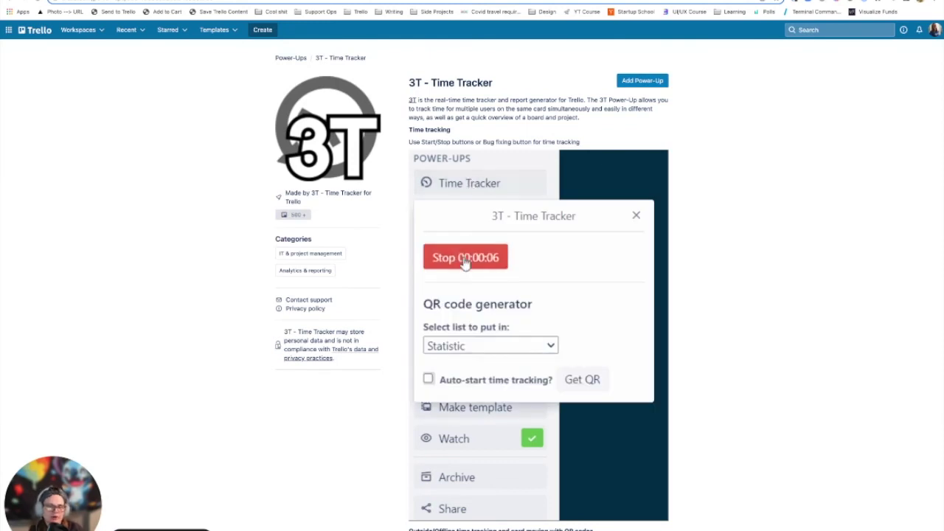
Browse the time-tracking listings in the Power-Ups directory, opening and closing power-up pages.
{"action": "left_click", "coordinate": [464, 260]}
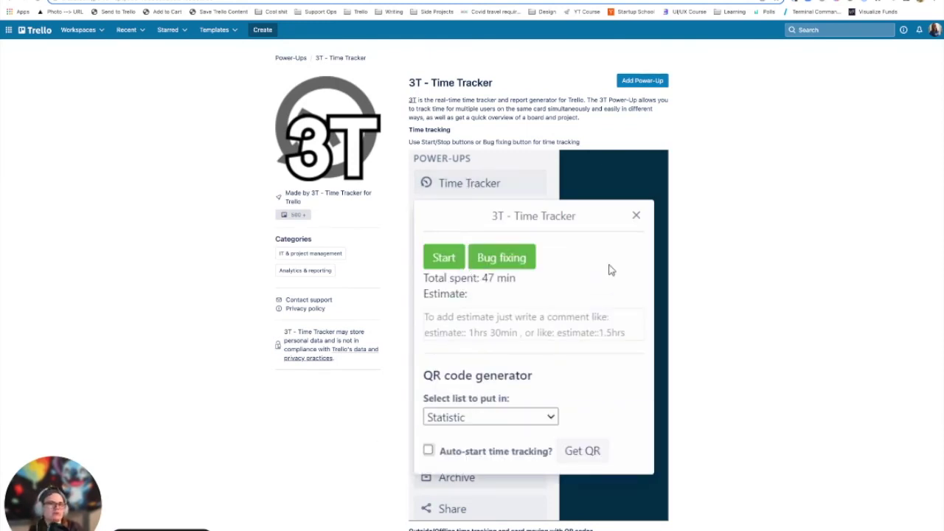
{"action": "left_click", "coordinate": [443, 258]}
{"action": "scroll", "coordinate": [545, 288], "scroll_direction": "down", "scroll_amount": 1}
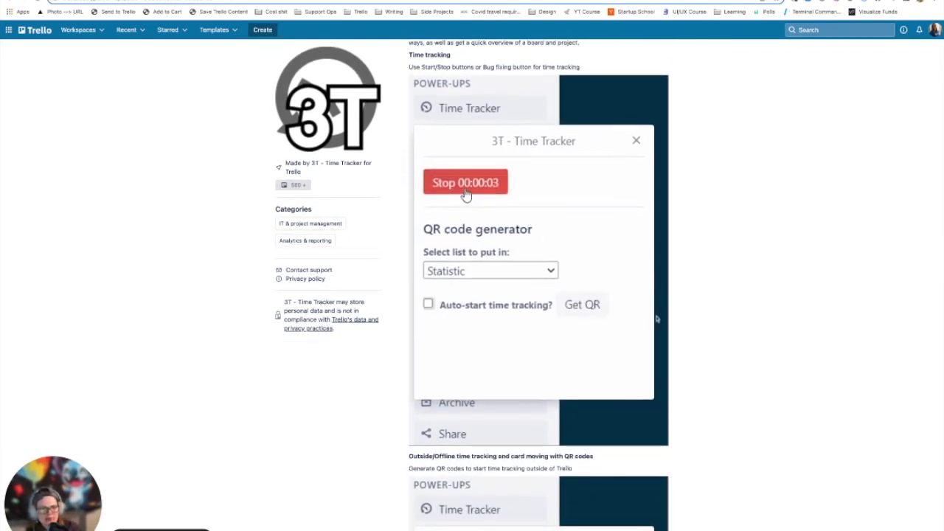
{"action": "left_click", "coordinate": [636, 140]}
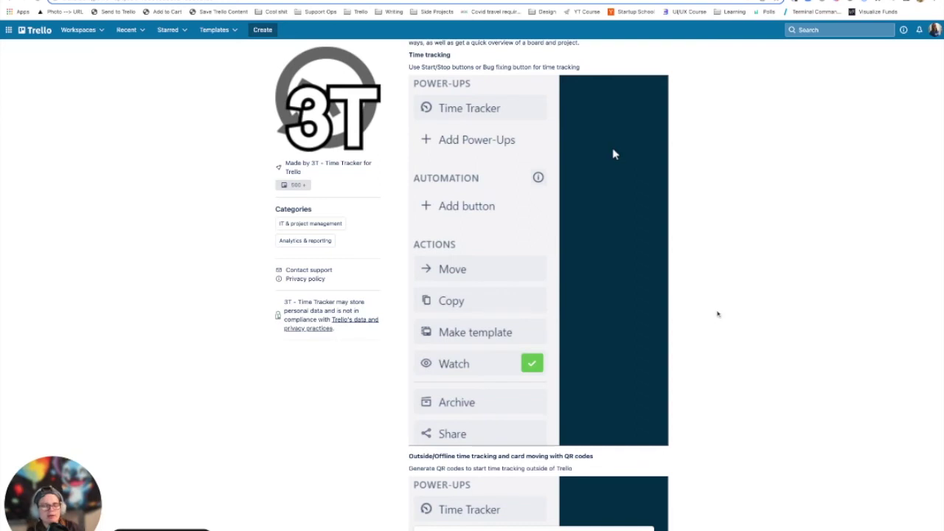
{"action": "left_click", "coordinate": [472, 107]}
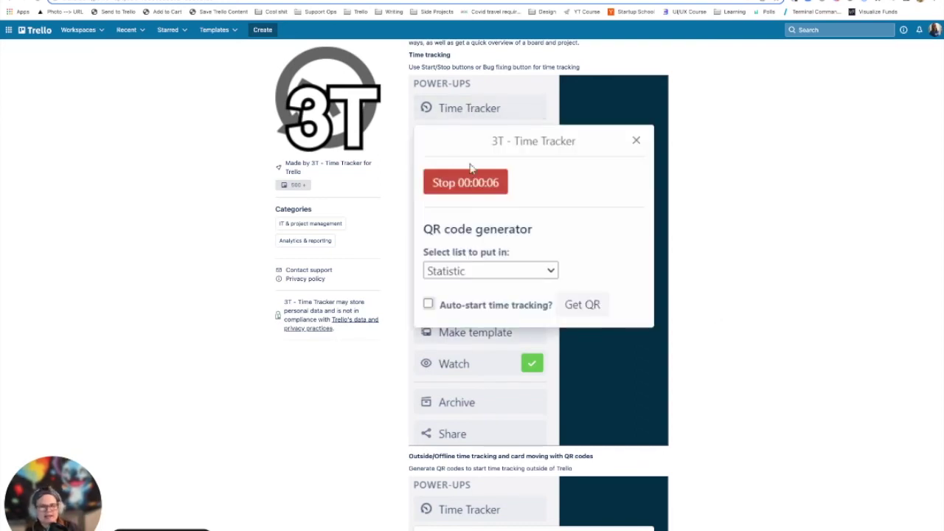
{"action": "left_click", "coordinate": [466, 182]}
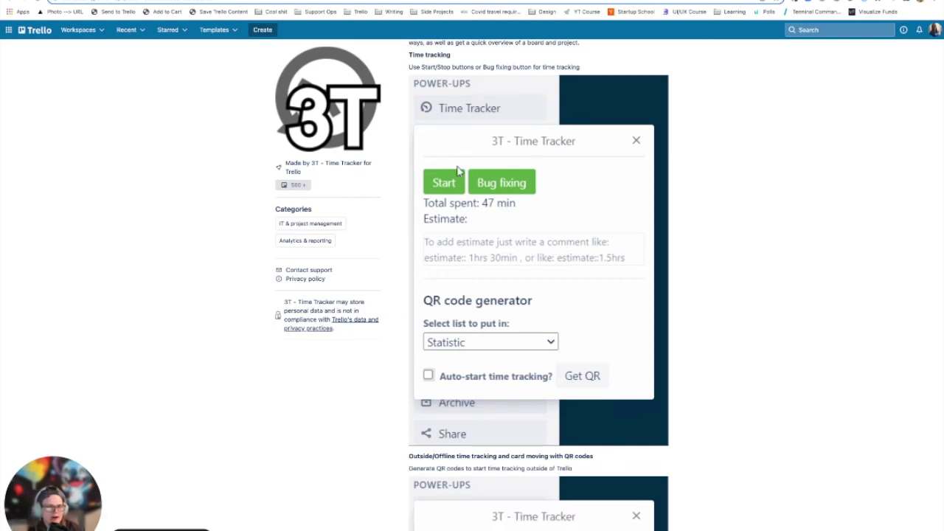
{"action": "left_click", "coordinate": [443, 183]}
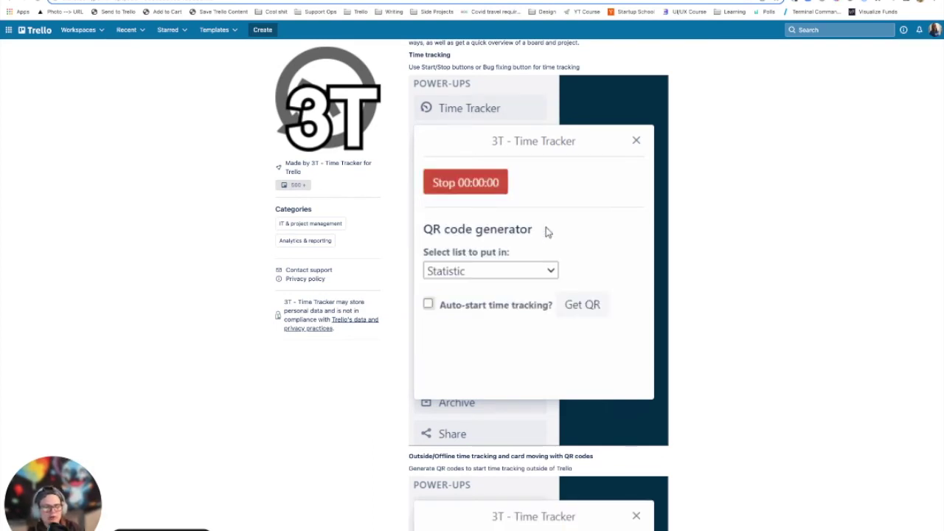
{"action": "left_click", "coordinate": [635, 142]}
Open the 3T - Time Tracker page and scroll through its timer and QR-code demos.
{"action": "scroll", "coordinate": [474, 71], "scroll_direction": "down", "scroll_amount": 1}
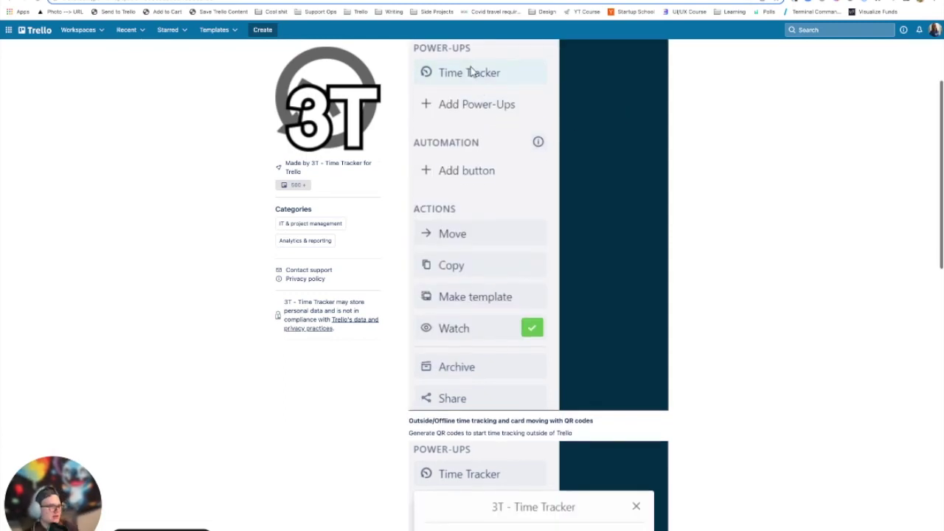
{"action": "left_click", "coordinate": [472, 72]}
{"action": "left_click", "coordinate": [465, 150]}
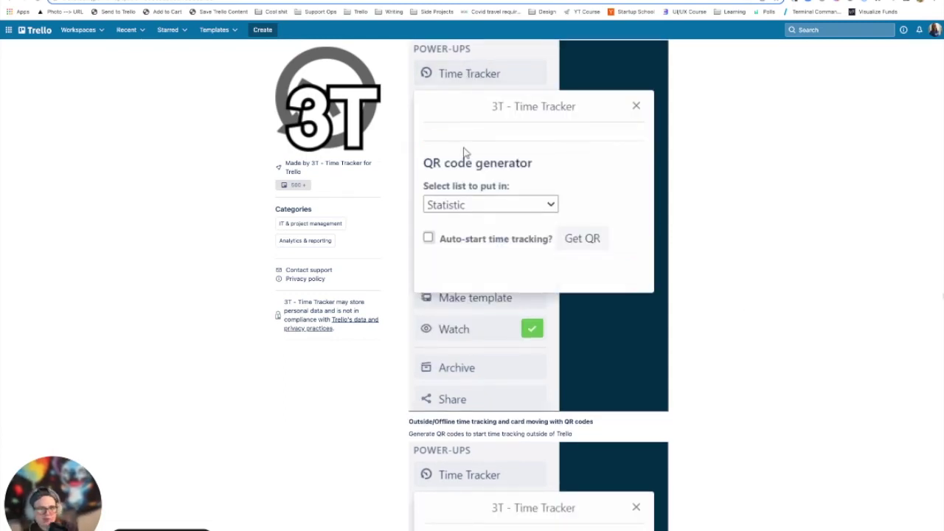
{"action": "scroll", "coordinate": [466, 279], "scroll_direction": "down", "scroll_amount": 2}
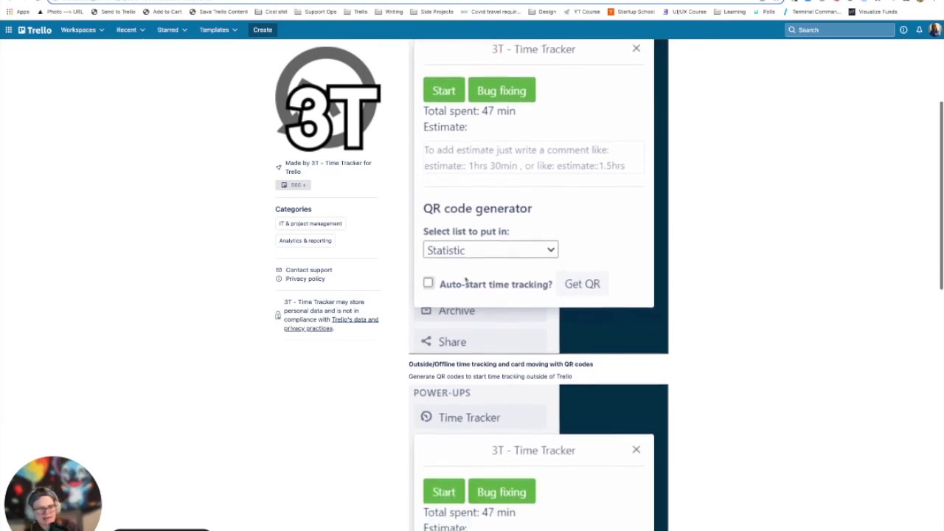
{"action": "scroll", "coordinate": [466, 279], "scroll_direction": "down", "scroll_amount": 2}
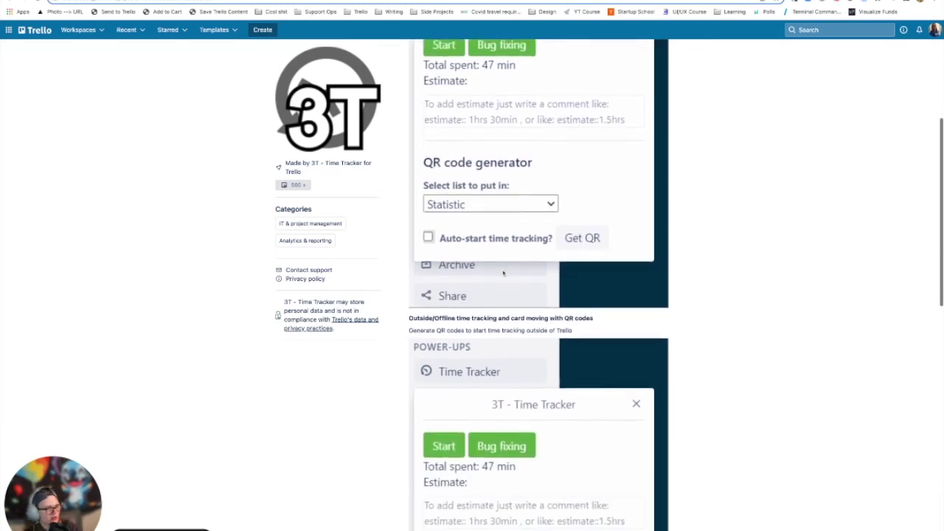
{"action": "left_click", "coordinate": [442, 42]}
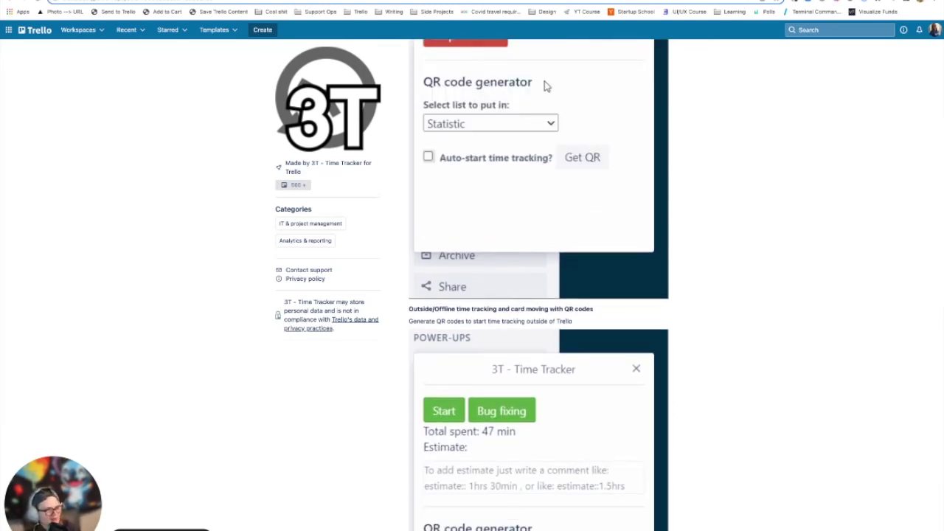
{"action": "scroll", "coordinate": [477, 336], "scroll_direction": "down", "scroll_amount": 4}
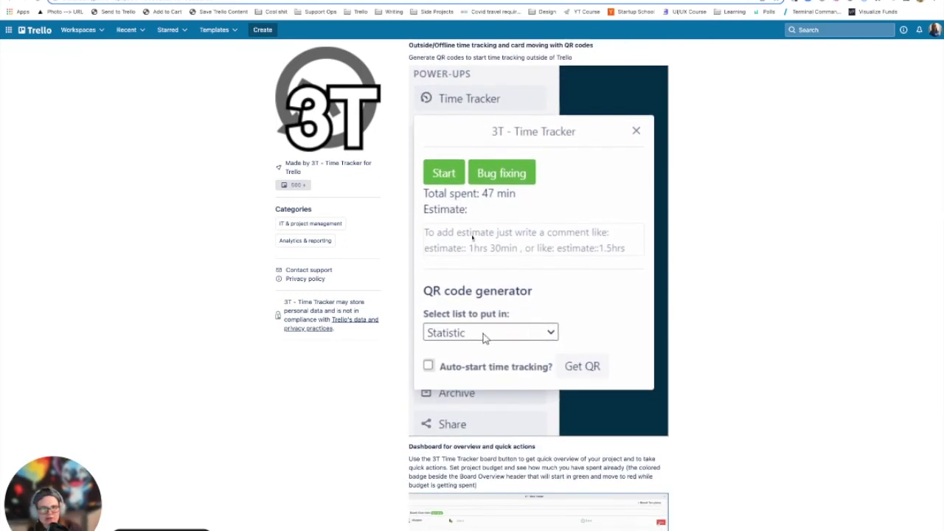
{"action": "left_click", "coordinate": [480, 333]}
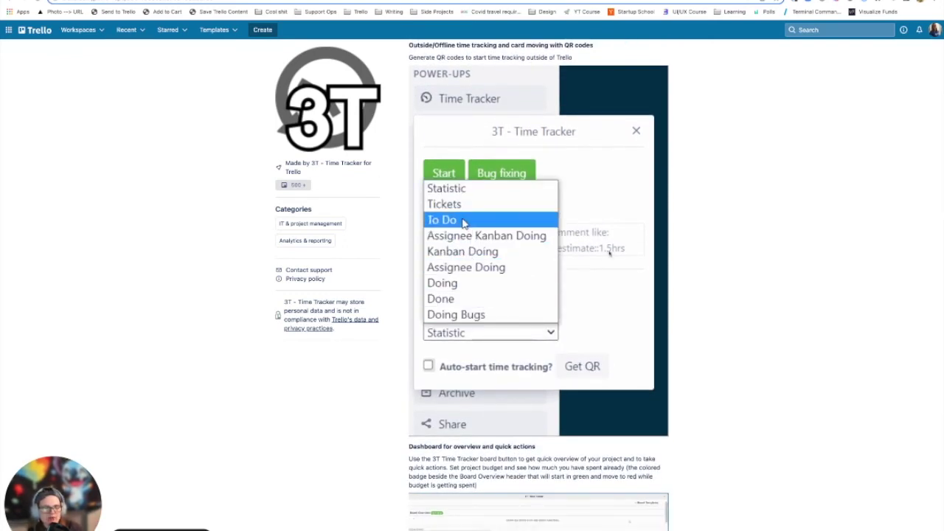
{"action": "left_click", "coordinate": [453, 287]}
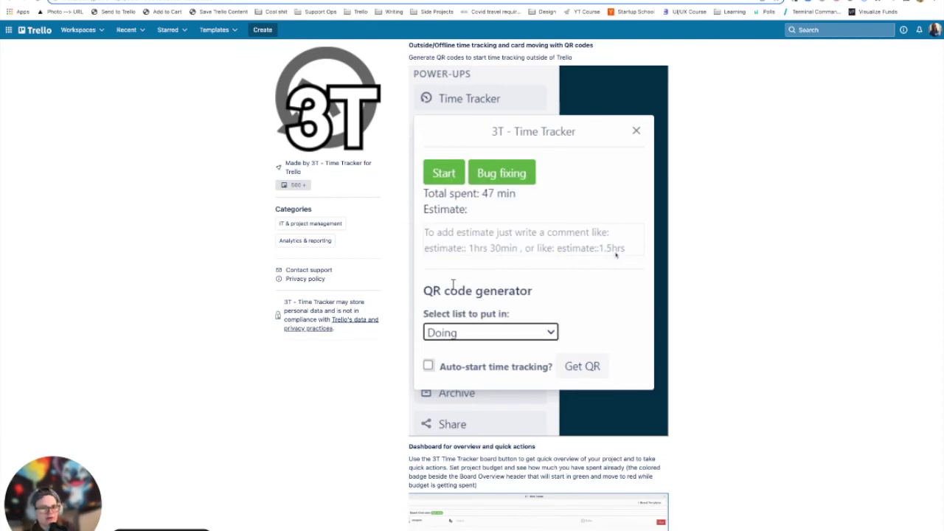
{"action": "left_click", "coordinate": [478, 372]}
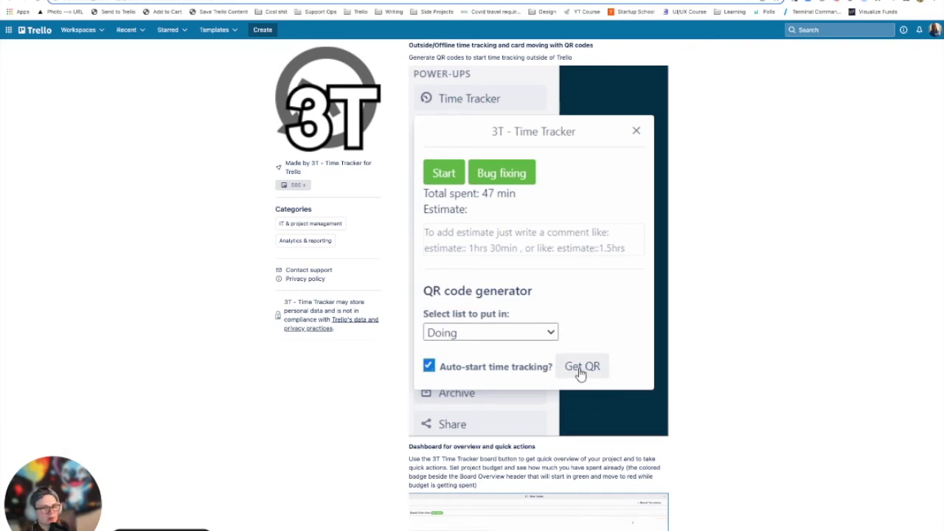
{"action": "left_click", "coordinate": [581, 368]}
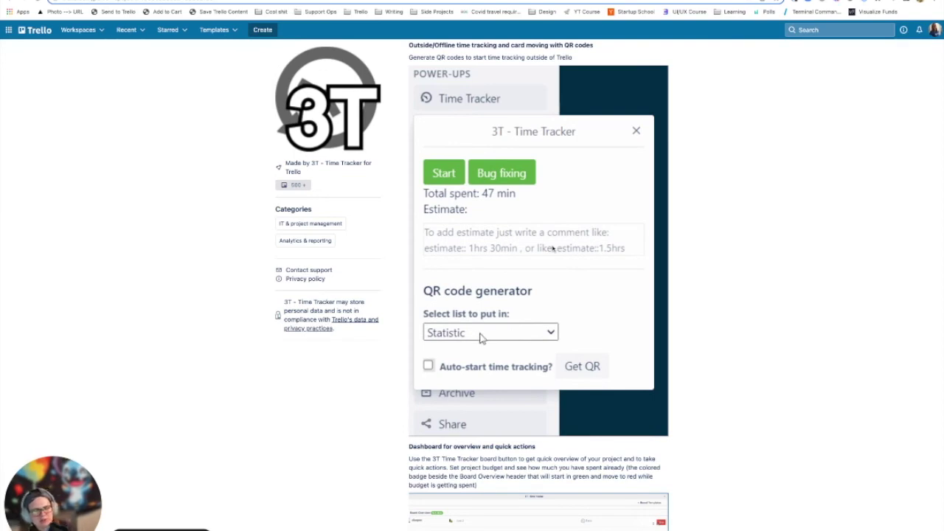
{"action": "scroll", "coordinate": [527, 239], "scroll_direction": "up", "scroll_amount": 5}
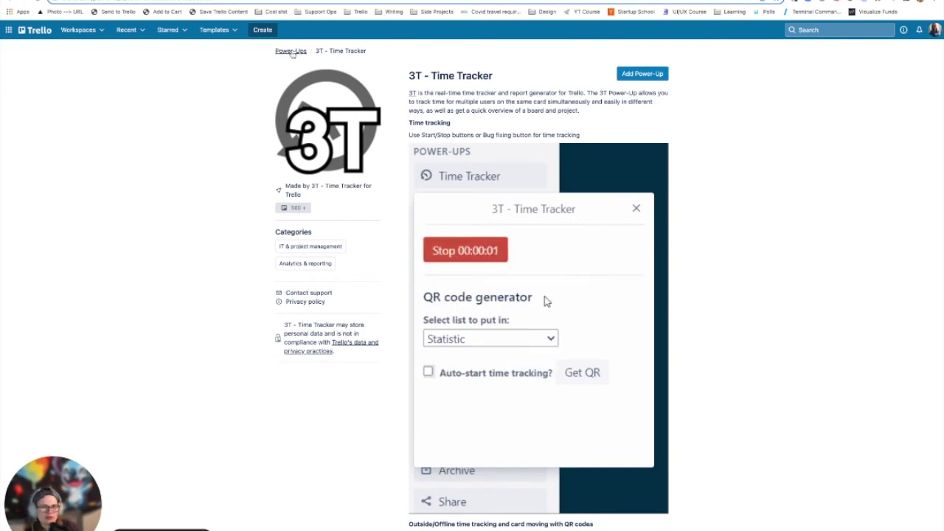
Leave the Power-Ups directory and open the 'Work on time tracking video' card on Make It Happen 2022.
{"action": "left_click", "coordinate": [292, 51]}
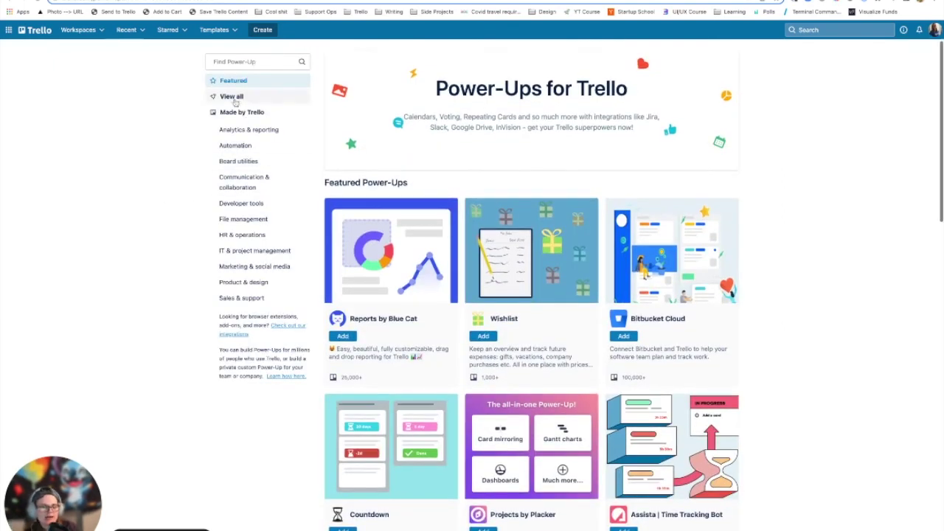
{"action": "left_click", "coordinate": [244, 63]}
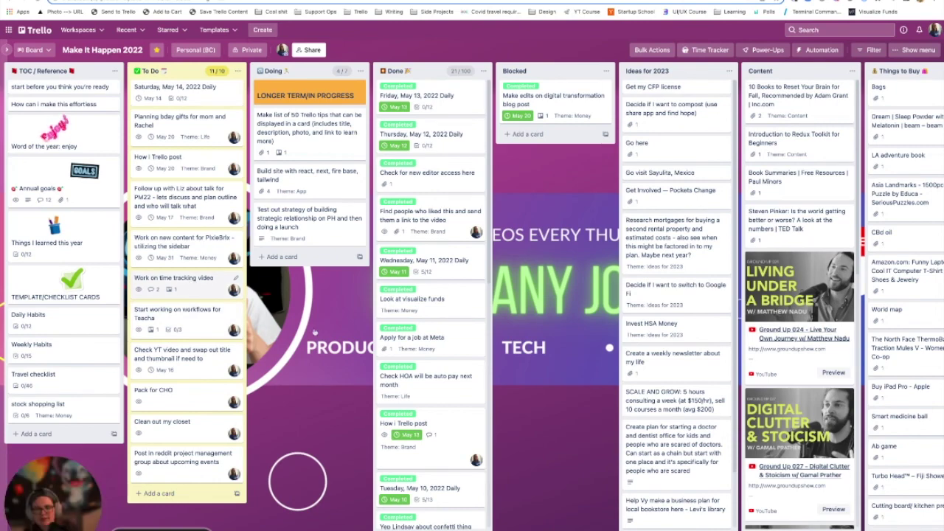
{"action": "left_click", "coordinate": [191, 280]}
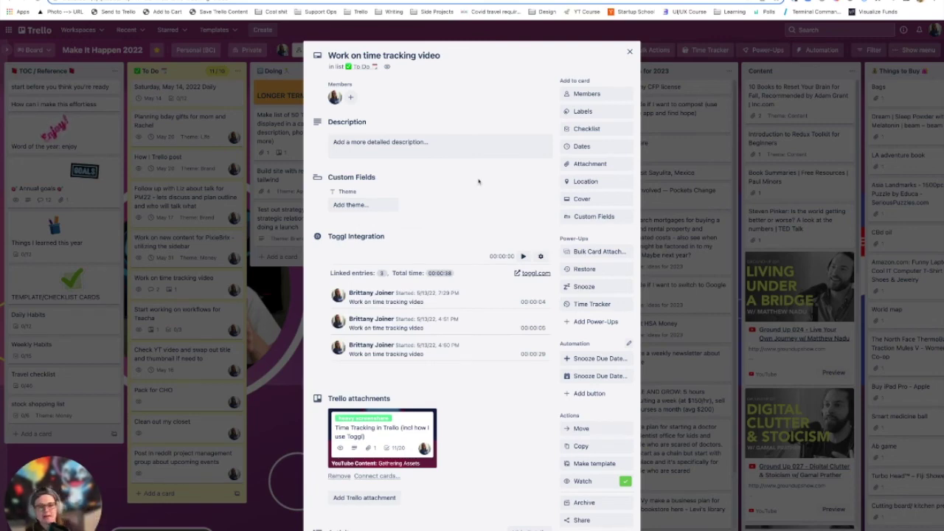
{"action": "left_click", "coordinate": [541, 256]}
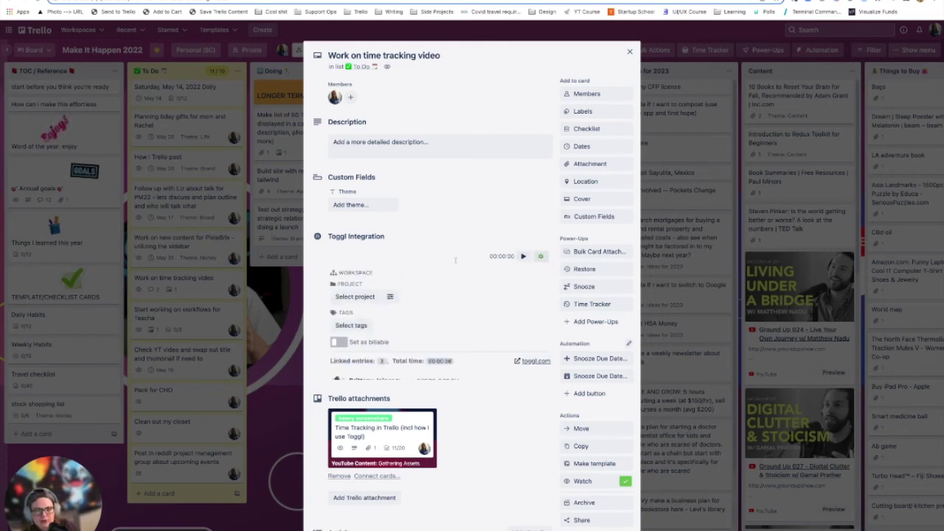
{"action": "left_click", "coordinate": [356, 298]}
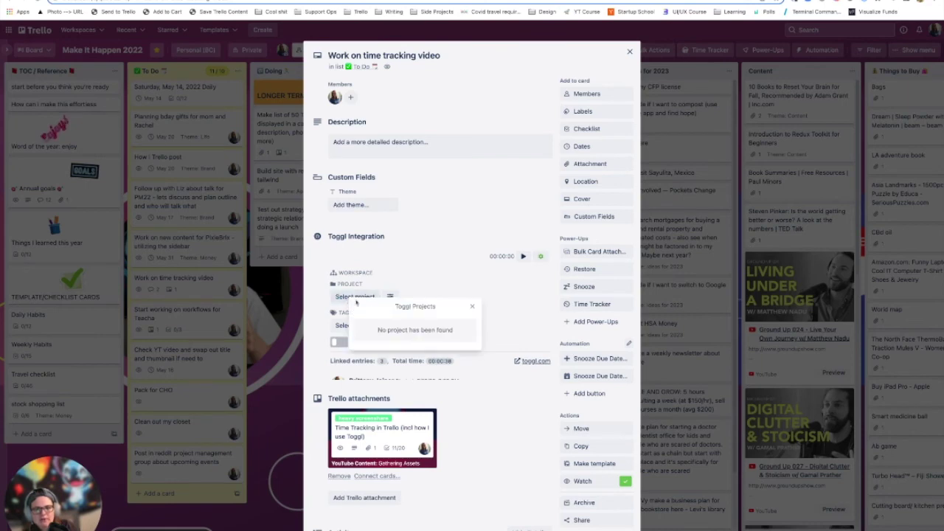
{"action": "left_click", "coordinate": [351, 325]}
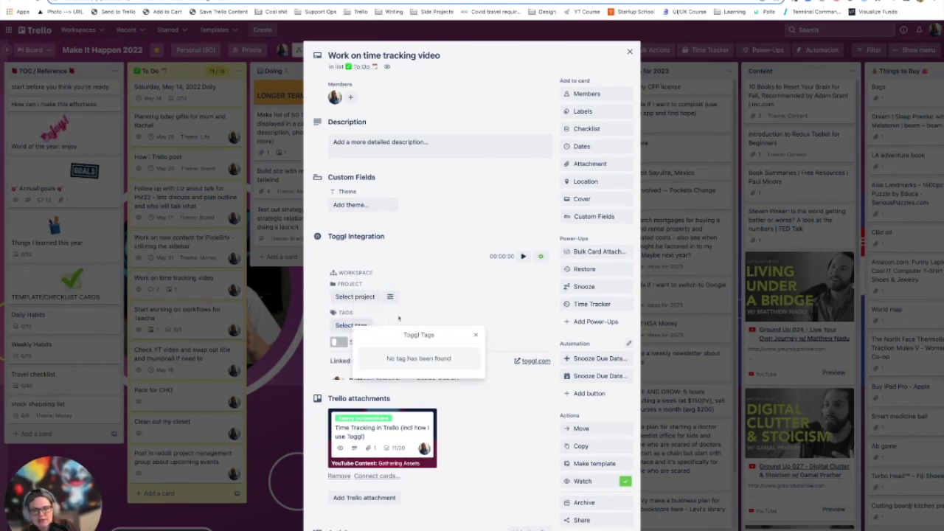
{"action": "left_click", "coordinate": [380, 278]}
{"action": "scroll", "coordinate": [381, 279], "scroll_direction": "down", "scroll_amount": 3}
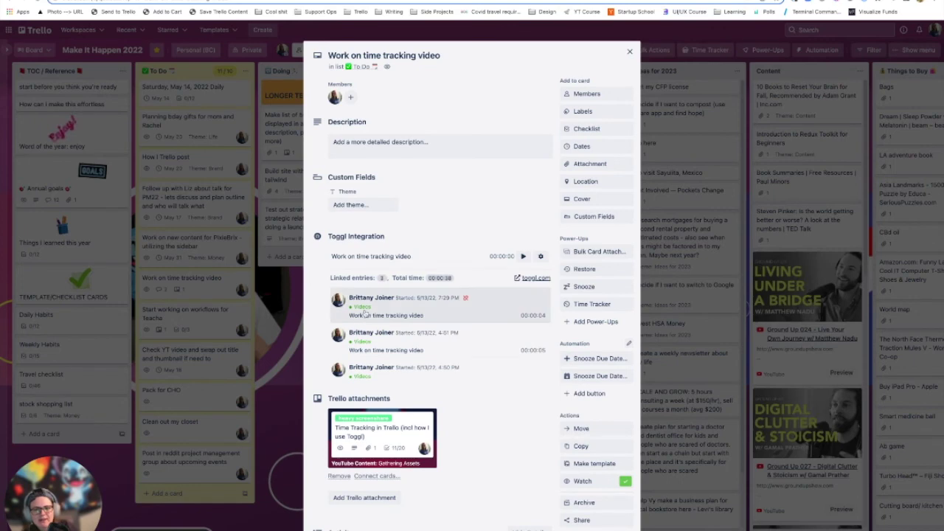
{"action": "left_click", "coordinate": [540, 256]}
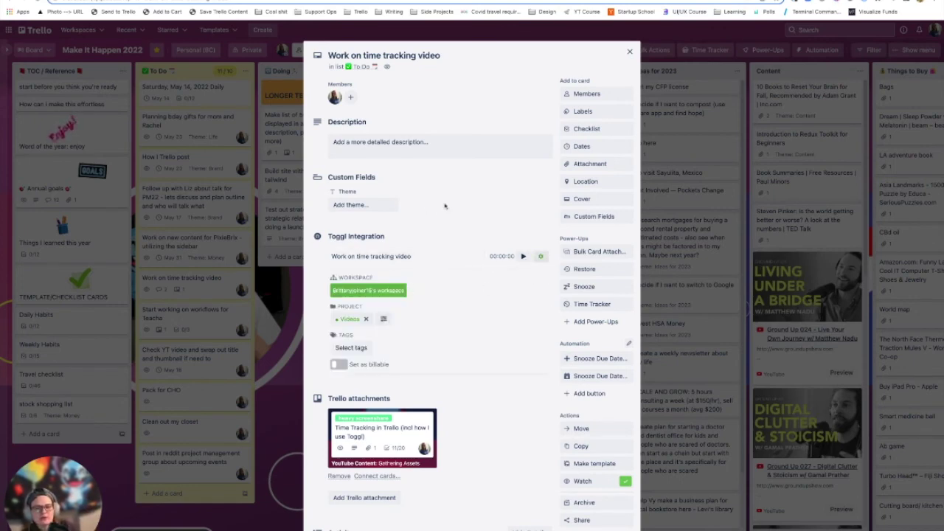
{"action": "left_click", "coordinate": [629, 50]}
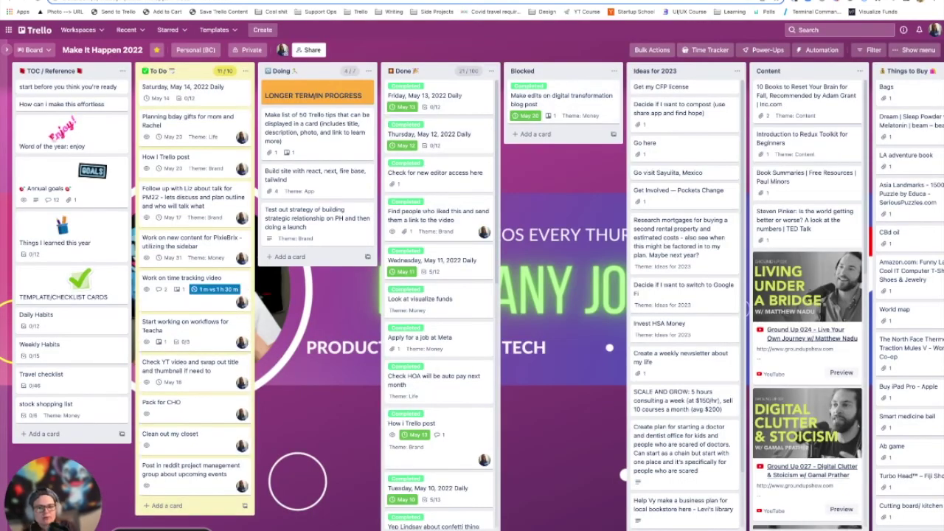